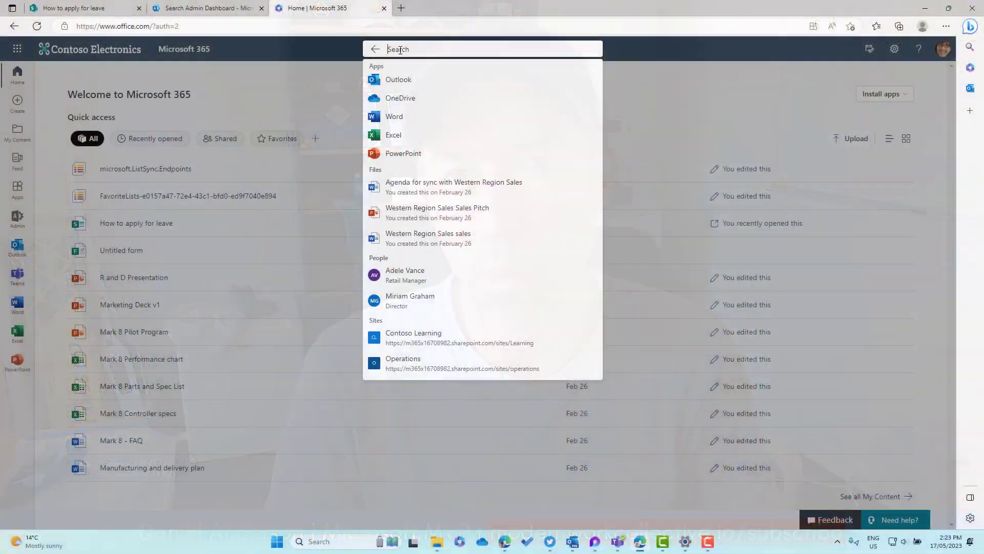
Search Microsoft 365 for 'how to apply for leave', then 'leave', then 'leave process'.
{"action": "type", "text": "how to applyt f"}
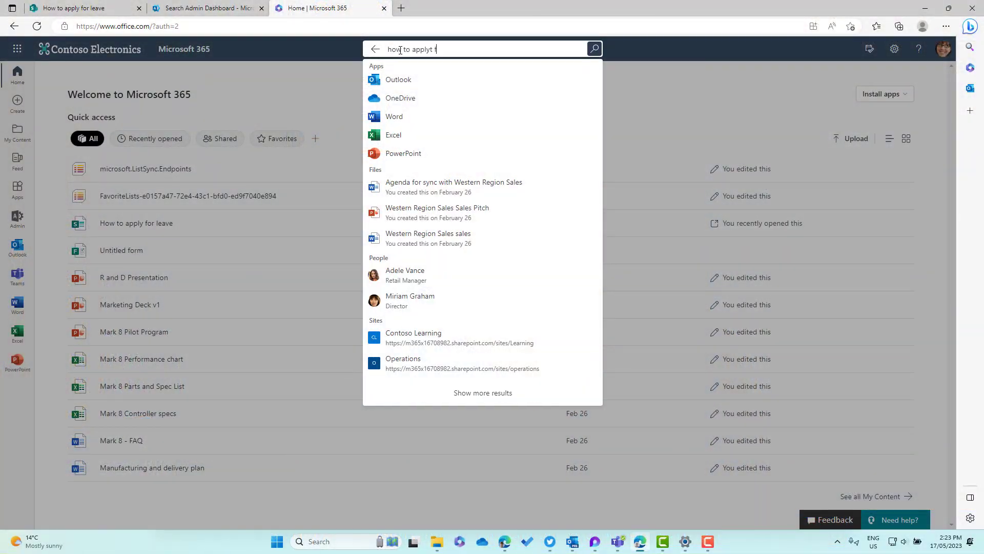
{"action": "type", "text": "or leave"}
{"action": "key", "text": "Return"}
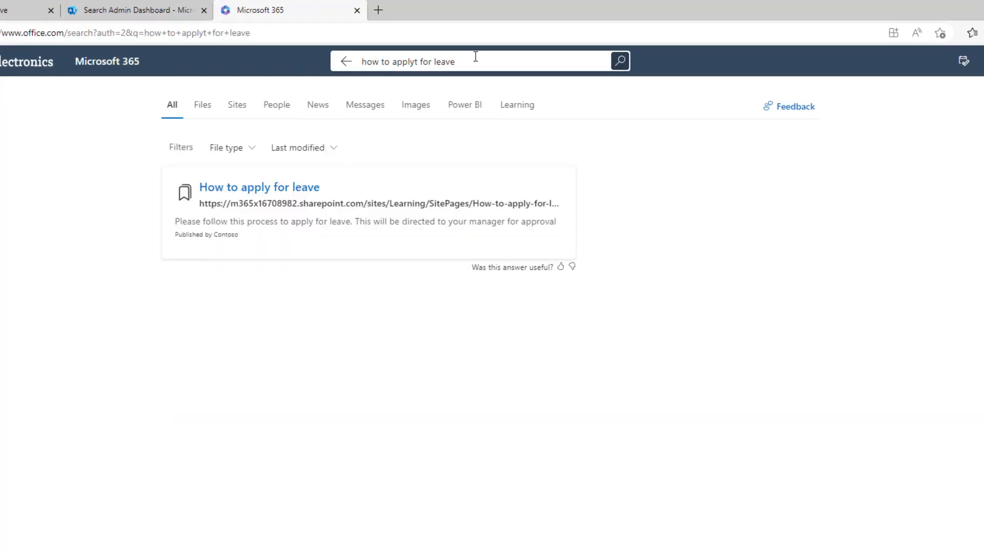
{"action": "left_click", "coordinate": [475, 57]}
{"action": "type", "text": "leave"}
{"action": "key", "text": "Return"}
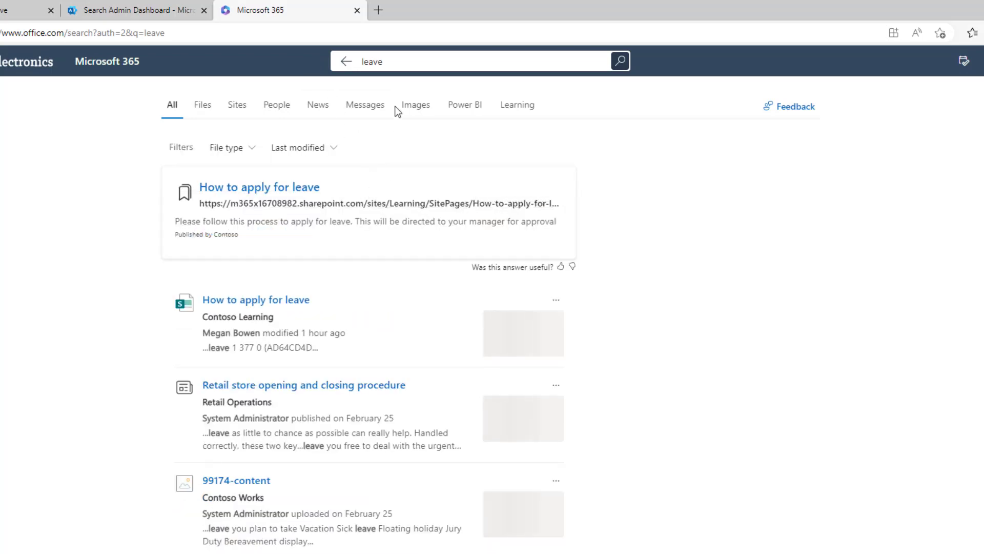
{"action": "left_click", "coordinate": [397, 63]}
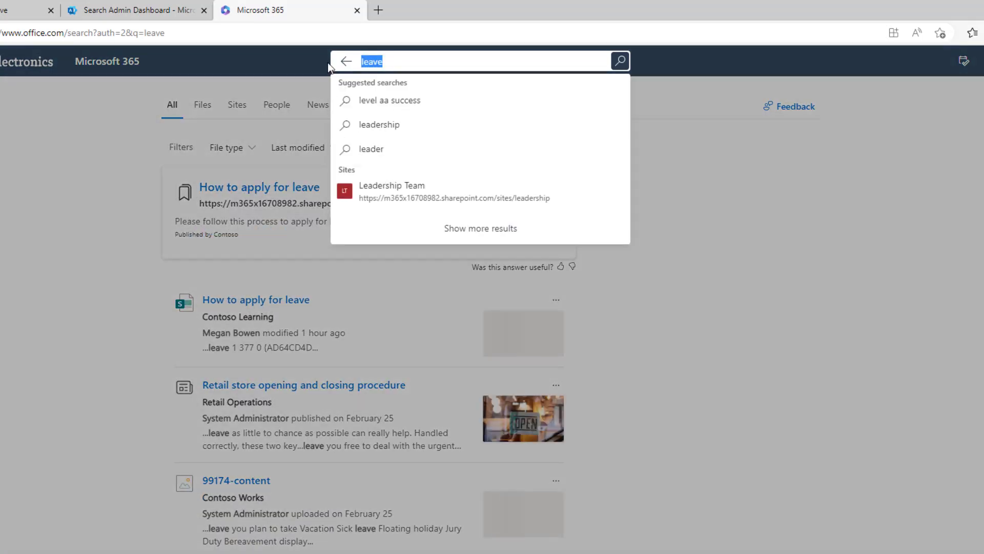
{"action": "type", "text": "leave process"}
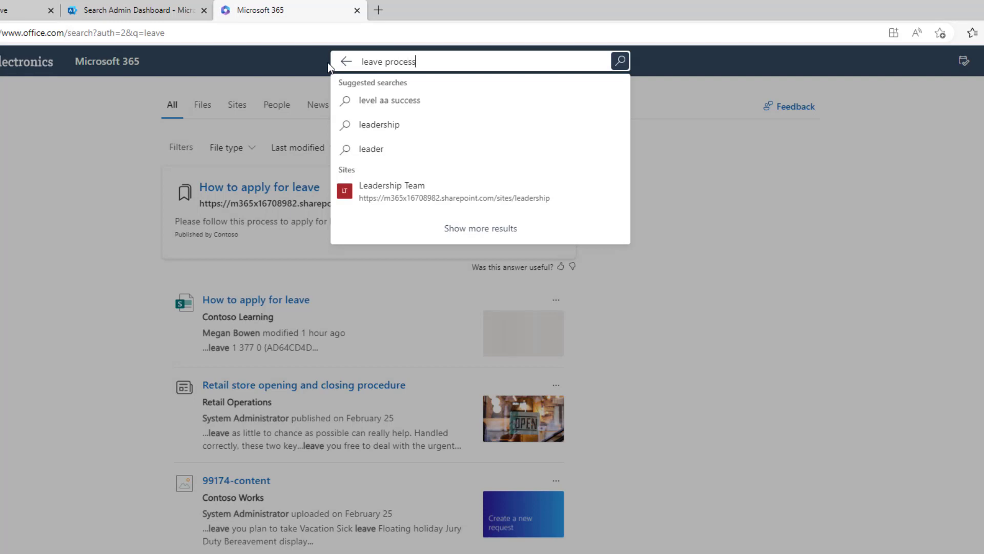
{"action": "key", "text": "Return"}
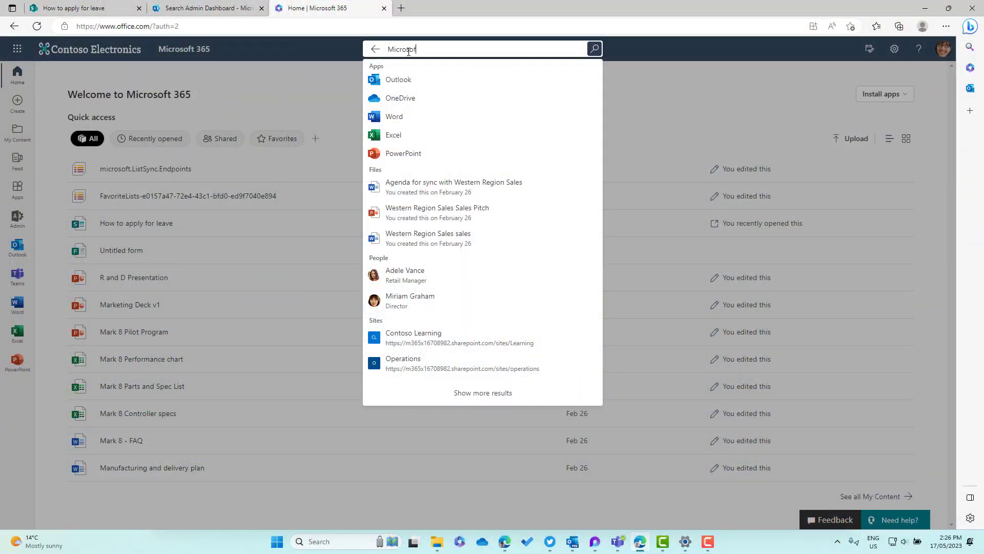
Submit the search query to show the Office 365 Help bookmark answer on top.
{"action": "key", "text": "Return"}
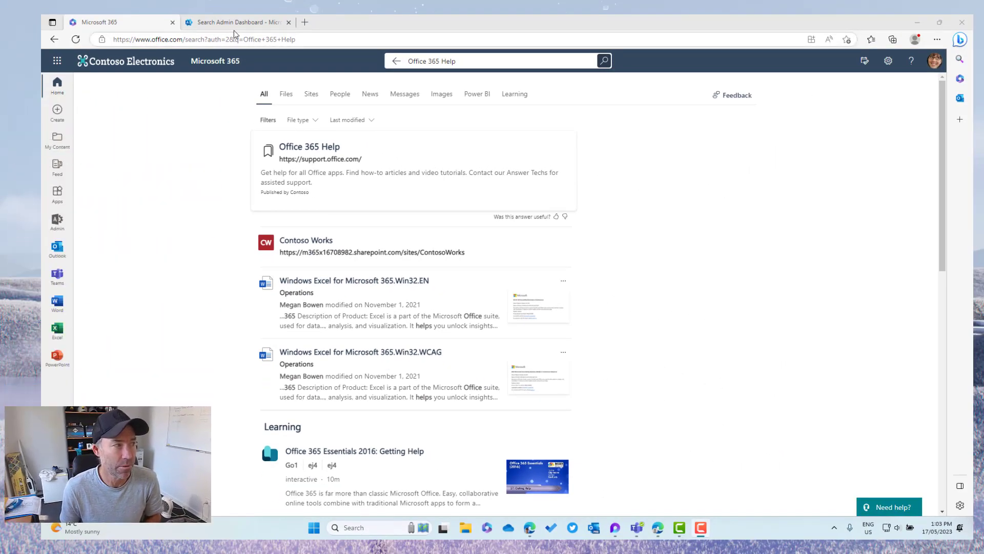
Switch to the admin center's Search & intelligence dashboard and scroll through it.
{"action": "left_click", "coordinate": [235, 26]}
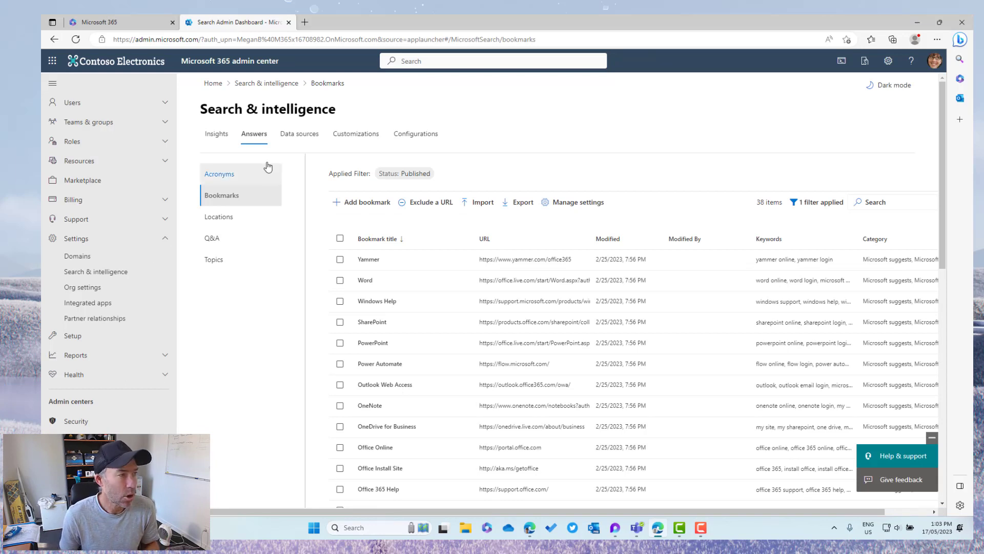
{"action": "left_click_drag", "start_coordinate": [207, 109], "coordinate": [367, 125]}
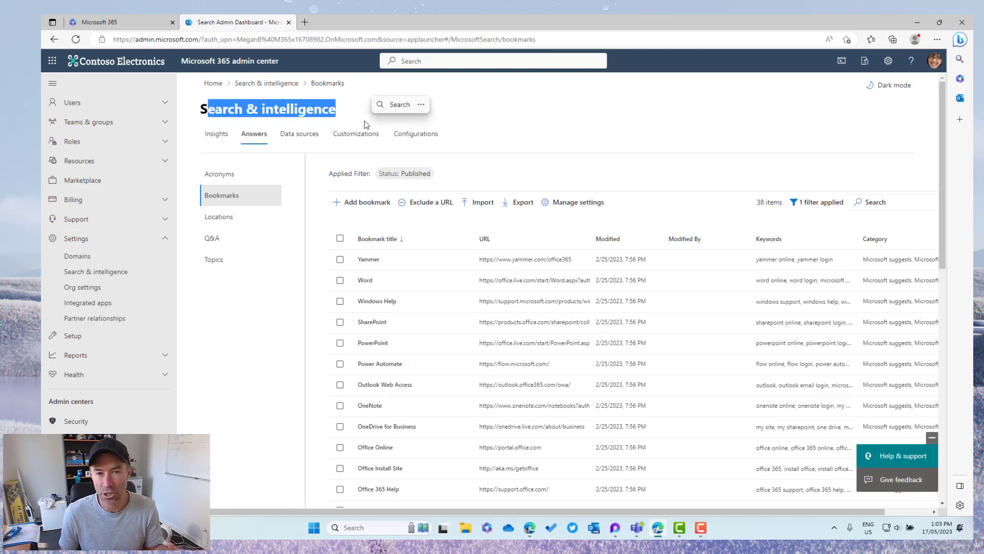
{"action": "scroll", "coordinate": [413, 162], "scroll_direction": "down", "scroll_amount": 3}
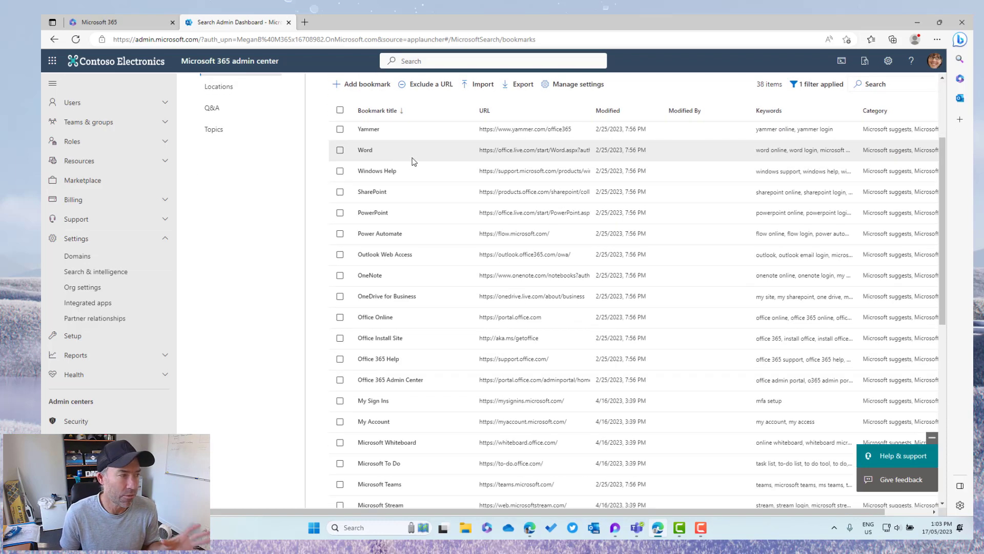
{"action": "scroll", "coordinate": [413, 162], "scroll_direction": "up", "scroll_amount": 3}
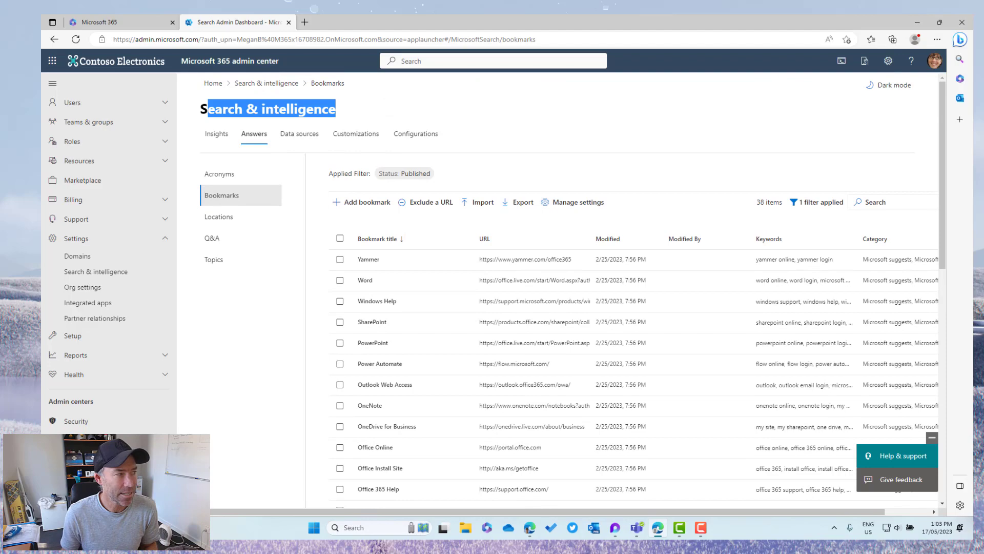
{"action": "scroll", "coordinate": [80, 492], "scroll_direction": "down", "scroll_amount": 2}
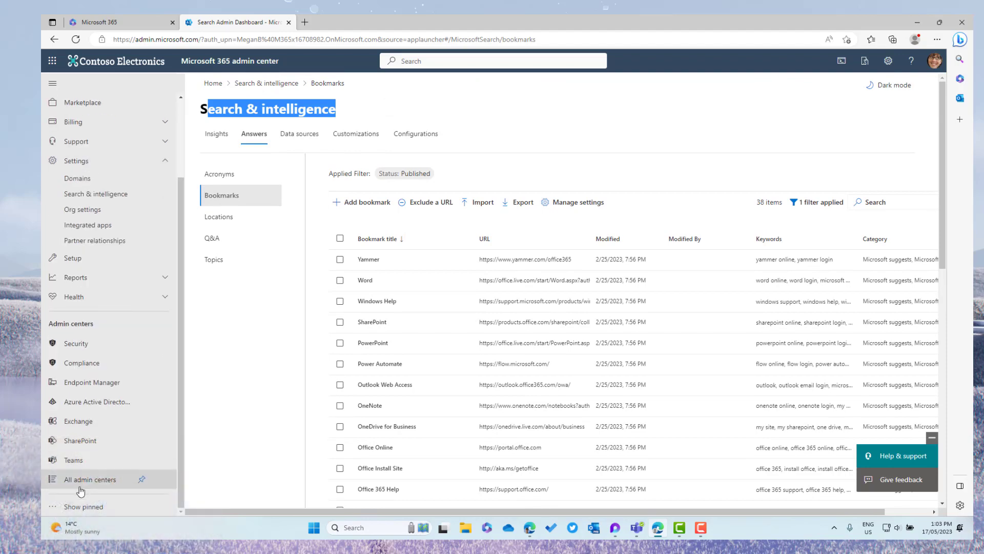
Go via All admin centers to Search & intelligence and browse the Answers bookmarks list.
{"action": "left_click", "coordinate": [82, 479]}
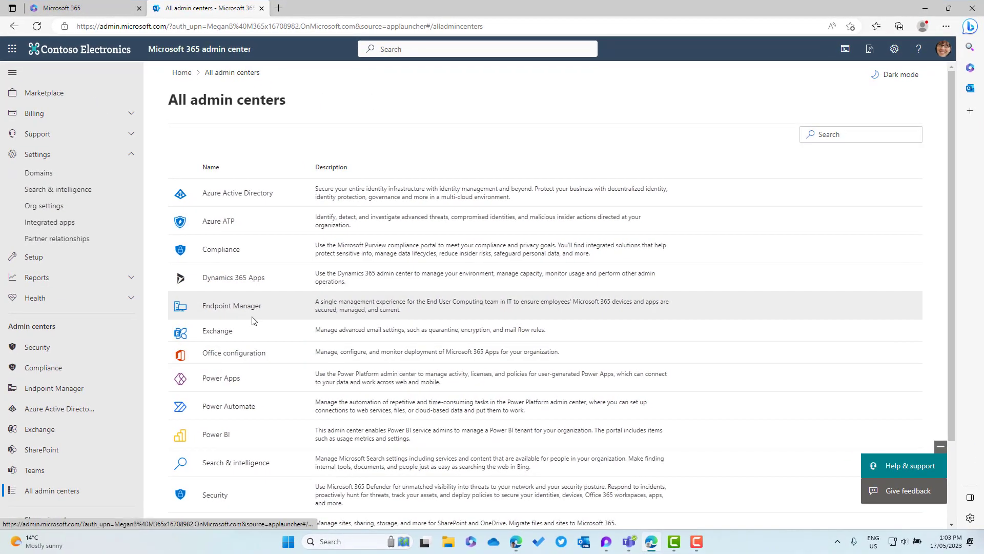
{"action": "scroll", "coordinate": [252, 320], "scroll_direction": "down", "scroll_amount": 2}
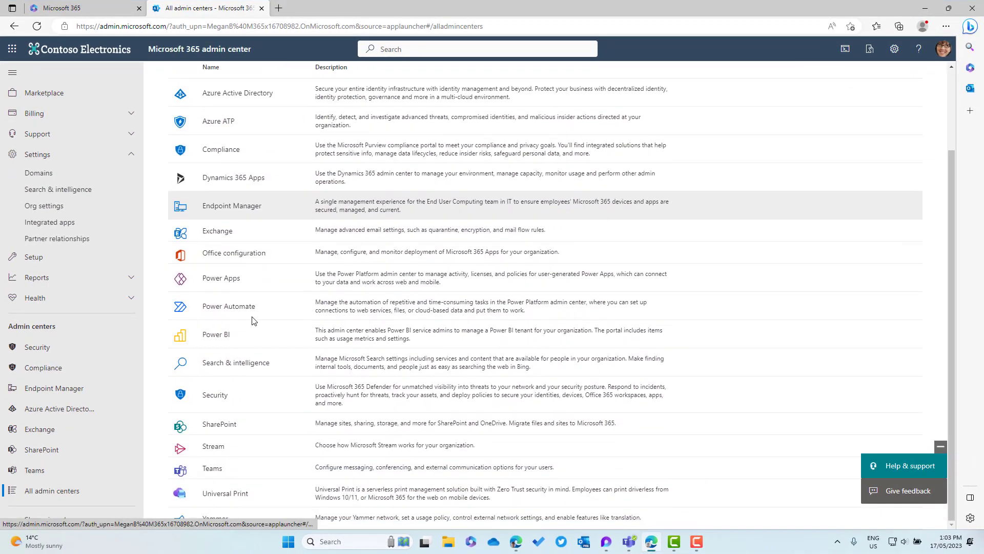
{"action": "left_click", "coordinate": [235, 360]}
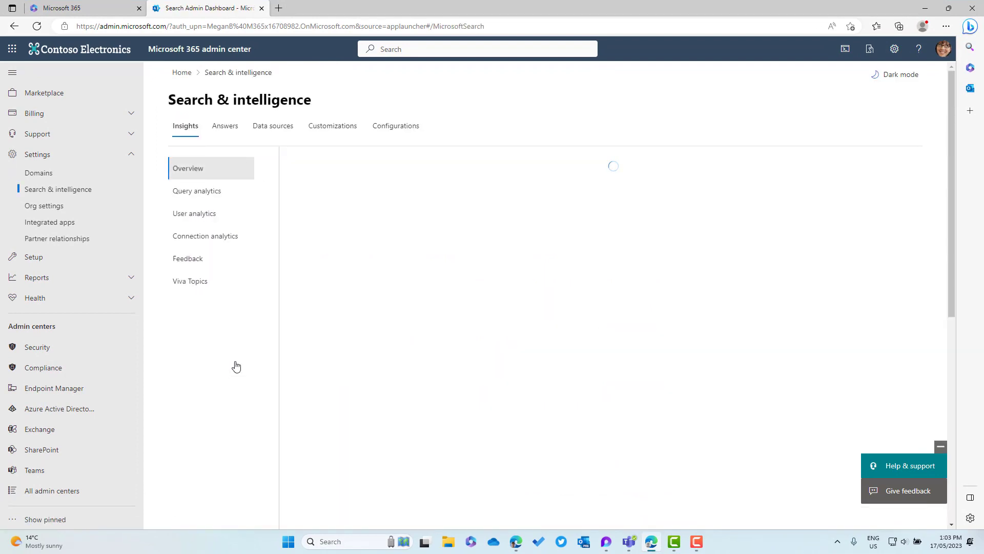
{"action": "left_click", "coordinate": [221, 132]}
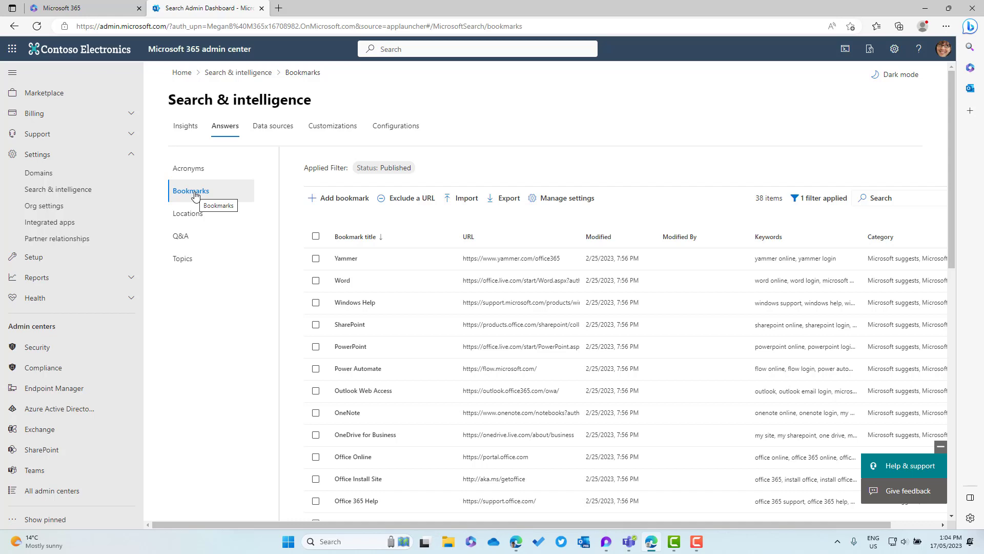
{"action": "scroll", "coordinate": [515, 279], "scroll_direction": "down", "scroll_amount": 2}
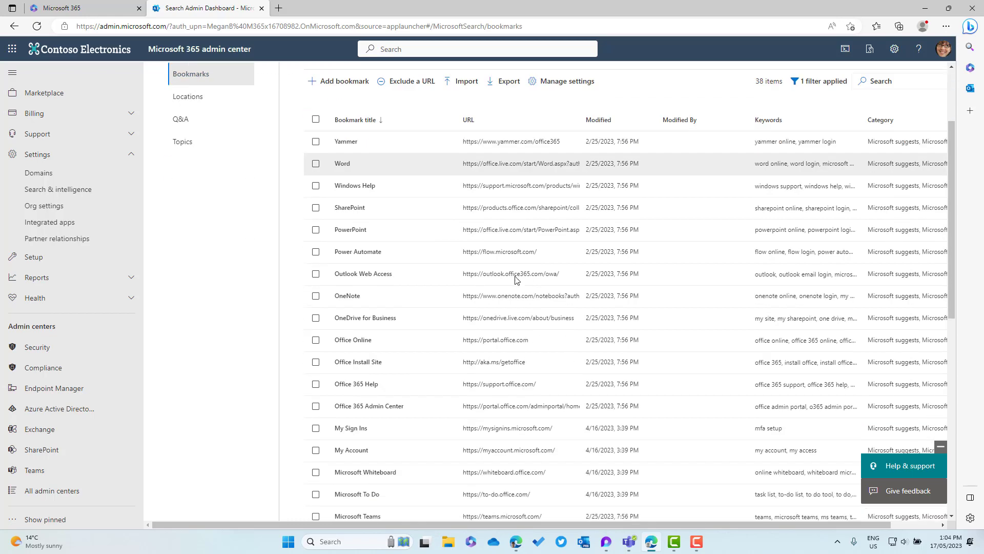
{"action": "scroll", "coordinate": [515, 280], "scroll_direction": "down", "scroll_amount": 2}
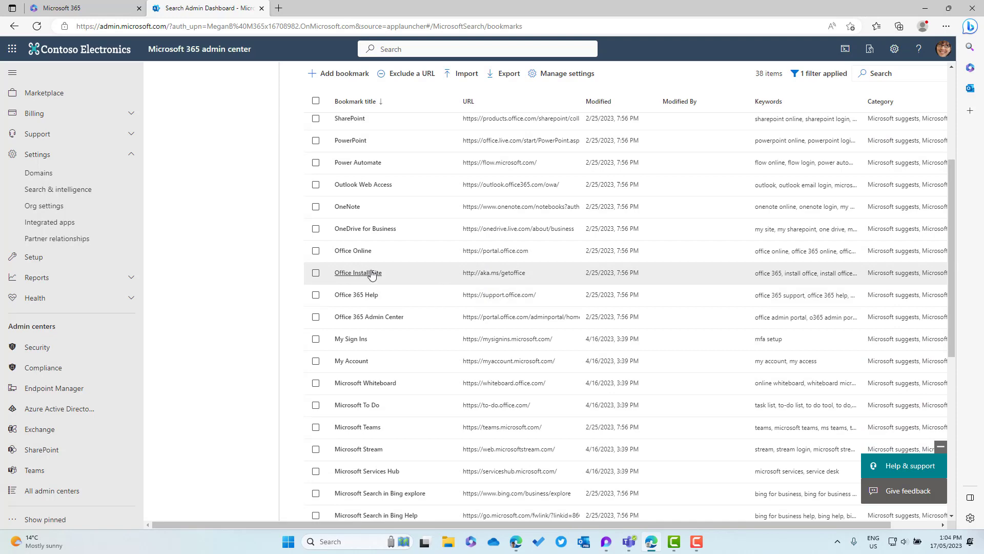
{"action": "scroll", "coordinate": [361, 203], "scroll_direction": "up", "scroll_amount": 1}
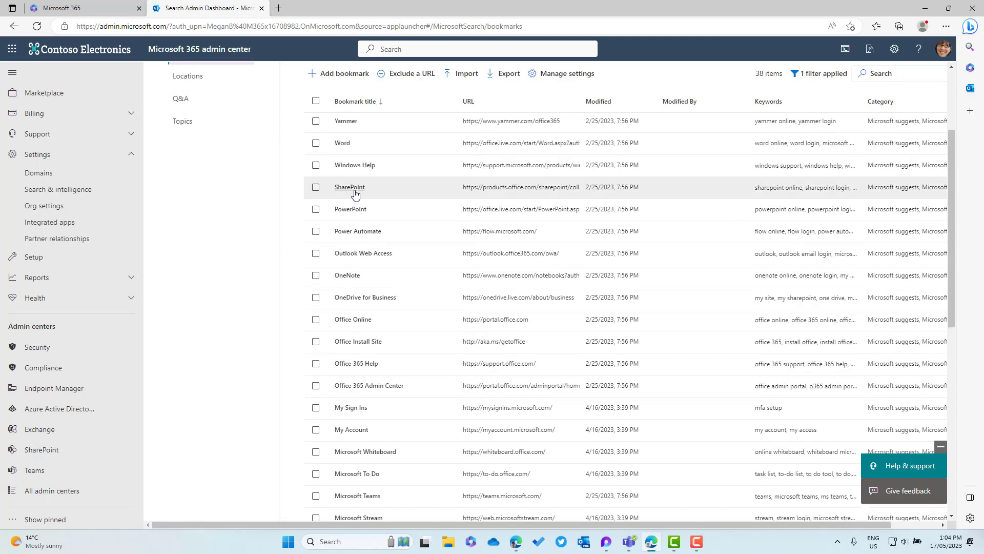
Back in Microsoft 365 search, run a search for 'SharePoint'.
{"action": "left_click", "coordinate": [82, 8]}
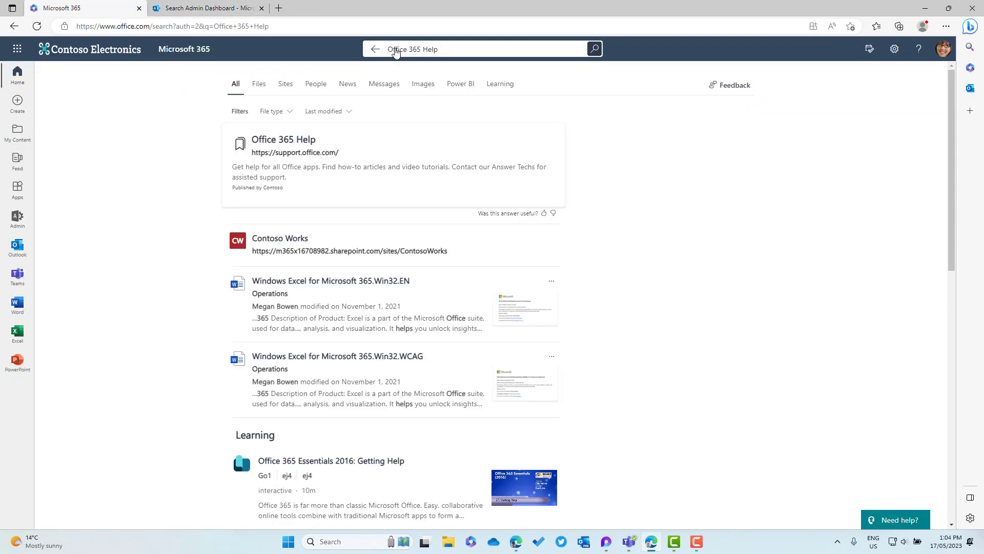
{"action": "left_click", "coordinate": [395, 51]}
{"action": "type", "text": "Share"}
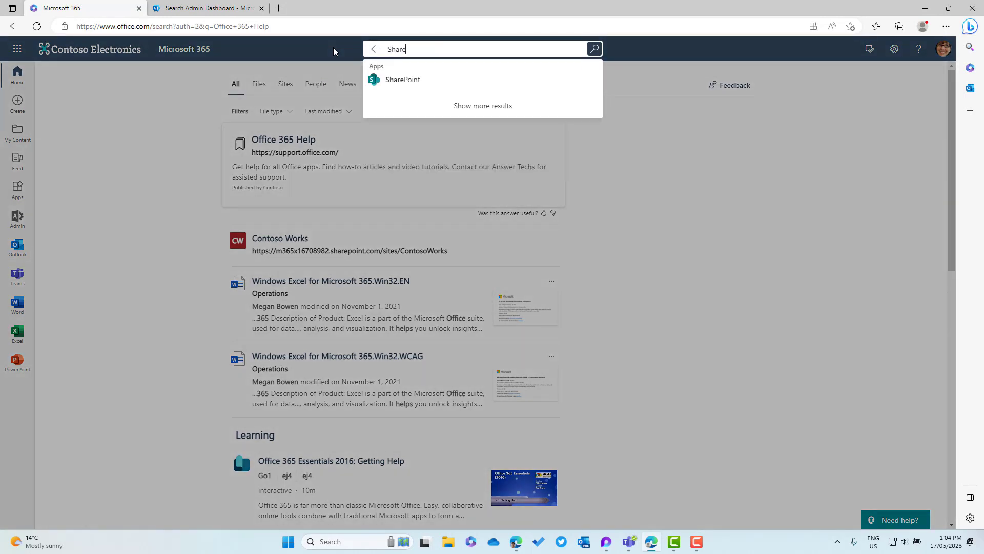
{"action": "type", "text": "Point"}
{"action": "key", "text": "Return"}
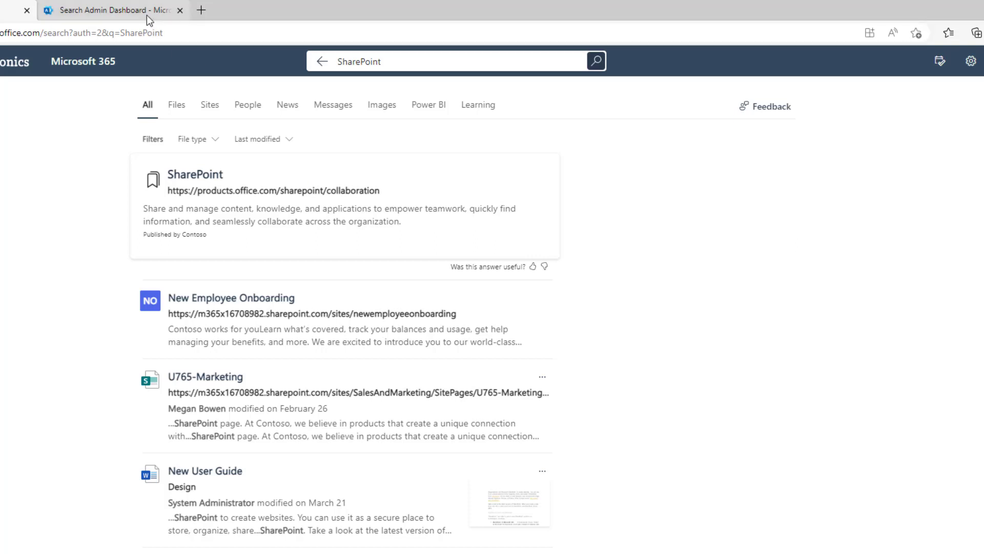
{"action": "mouse_move", "coordinate": [147, 14]}
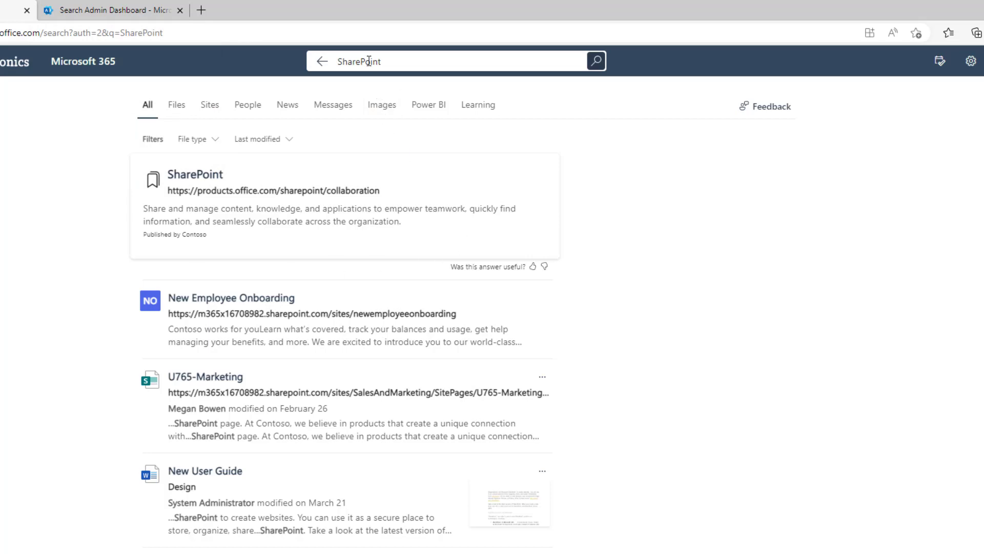
Replace the query with 'How to apply for leave' and run the search.
{"action": "left_click", "coordinate": [391, 61]}
{"action": "type", "text": "Ho"}
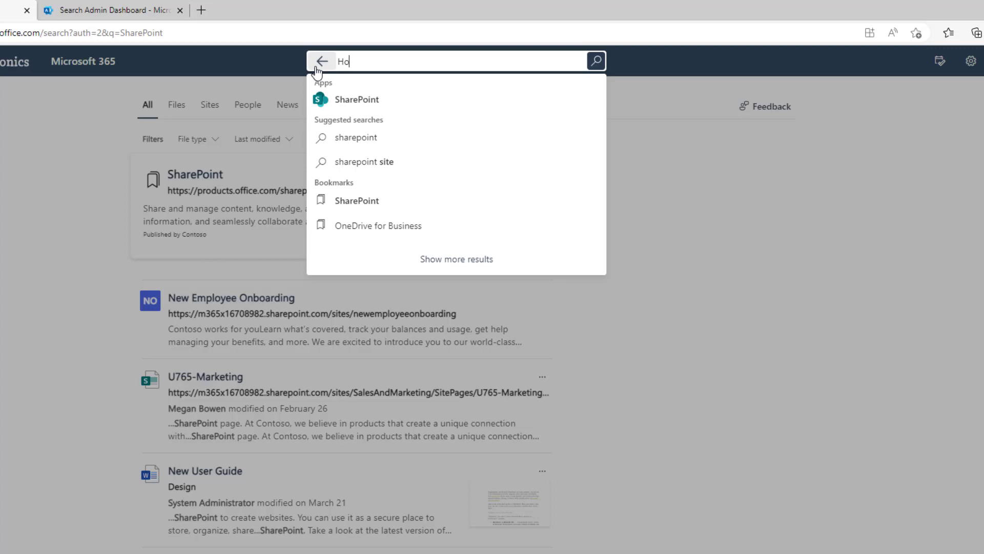
{"action": "type", "text": "w to apply for elave"}
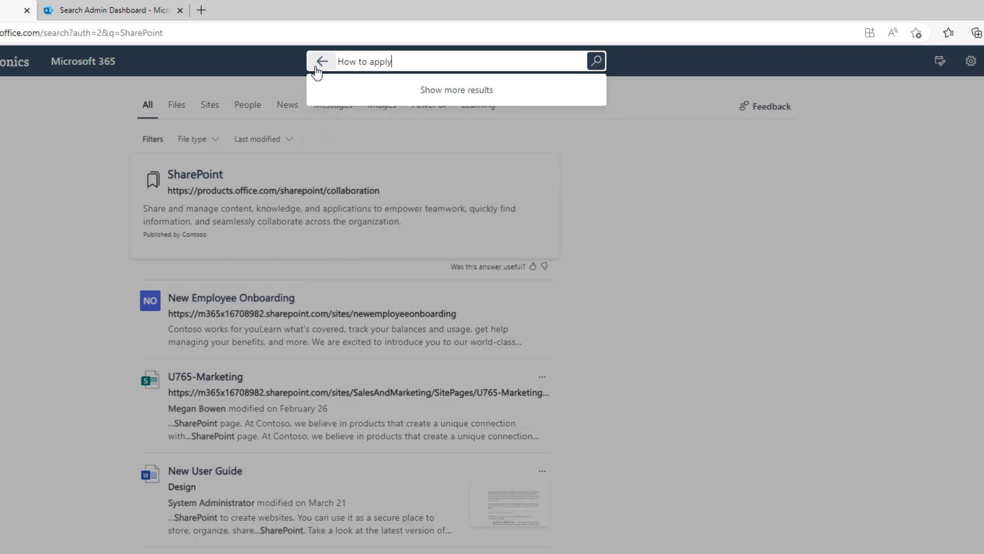
{"action": "key", "text": "BackSpace"}
{"action": "key", "text": "BackSpace"}
{"action": "key", "text": "BackSpace"}
{"action": "key", "text": "BackSpace"}
{"action": "type", "text": "leave"}
{"action": "key", "text": "Return"}
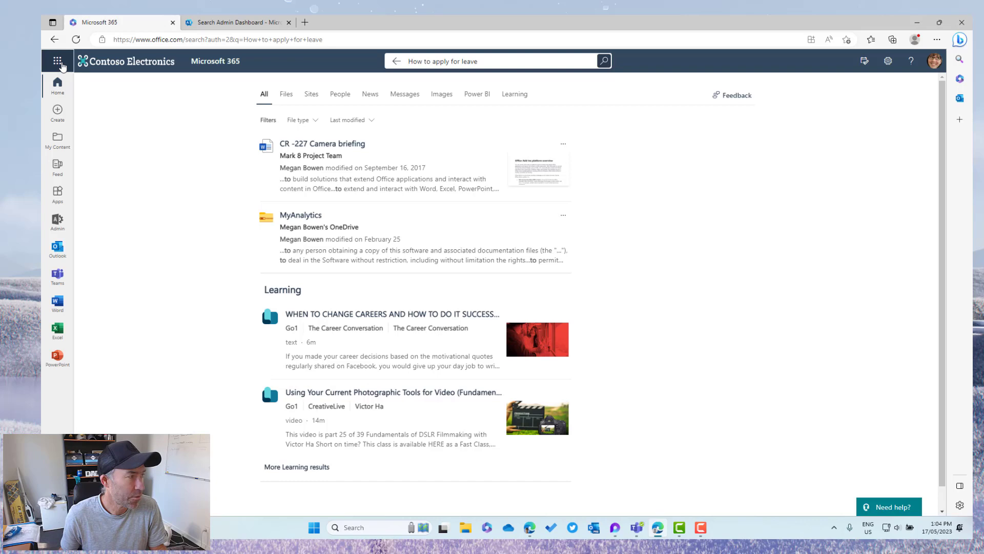
Open SharePoint in a new tab from the app launcher and finish the welcome tour.
{"action": "left_click", "coordinate": [61, 66]}
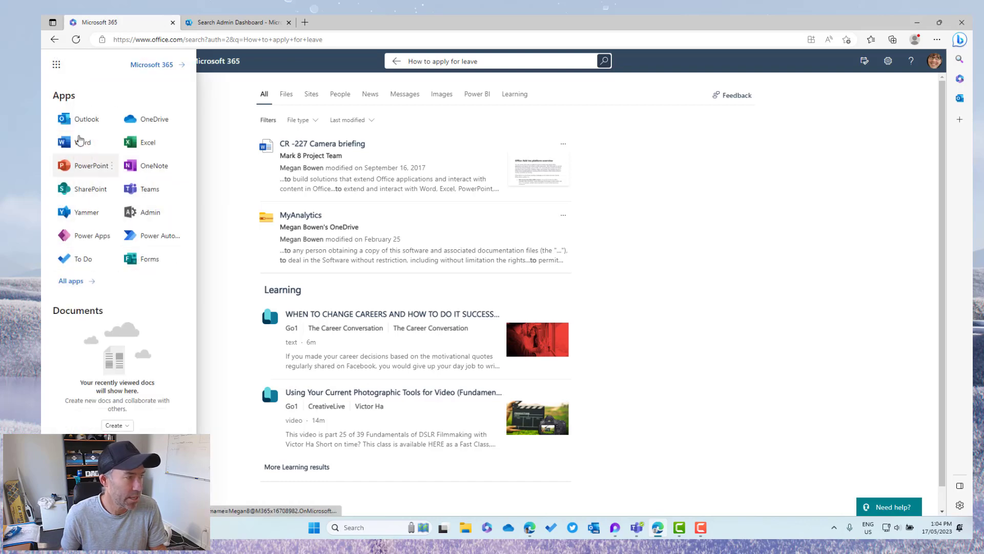
{"action": "left_click", "coordinate": [112, 189]}
{"action": "left_click", "coordinate": [152, 209]}
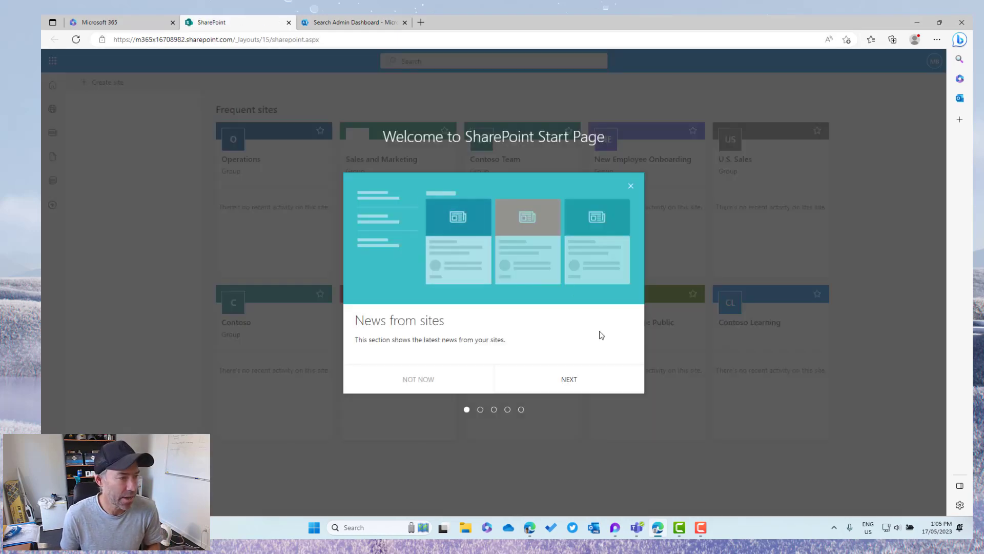
{"action": "left_click", "coordinate": [575, 382]}
{"action": "double_click", "coordinate": [575, 382]}
{"action": "left_click", "coordinate": [577, 383]}
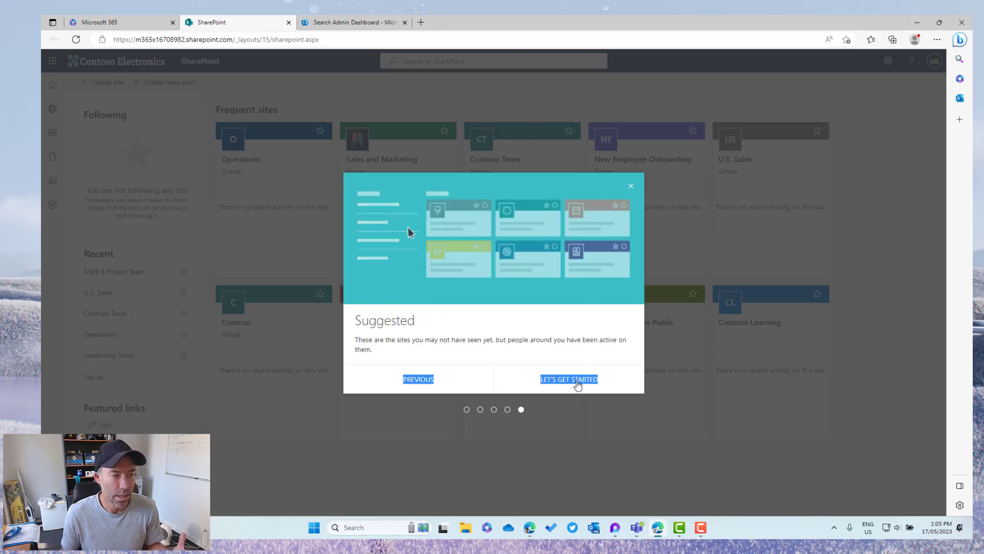
{"action": "left_click", "coordinate": [577, 382]}
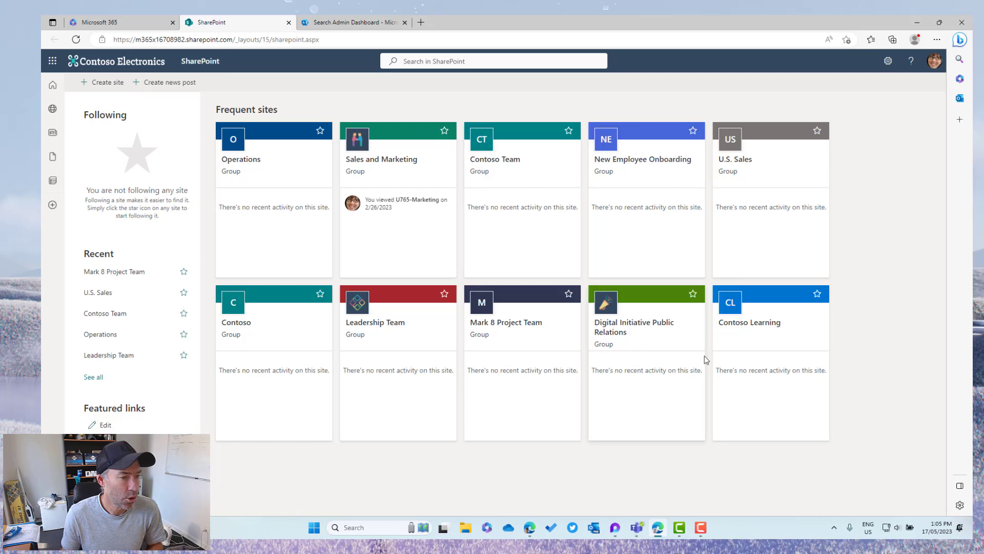
On the Contoso Learning site, create a Basic text page titled 'How to apply for leave'.
{"action": "left_click", "coordinate": [753, 325]}
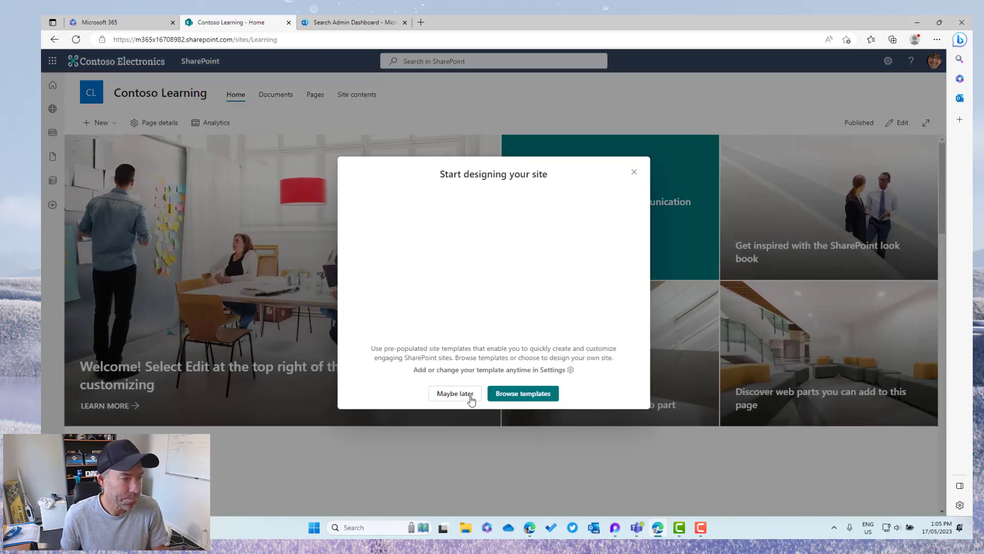
{"action": "left_click", "coordinate": [454, 393]}
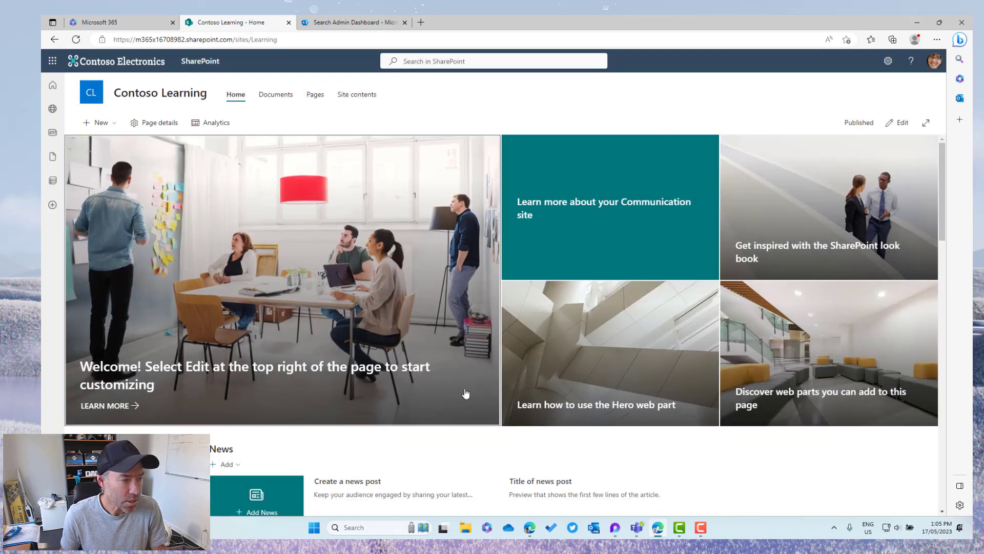
{"action": "left_click", "coordinate": [103, 123]}
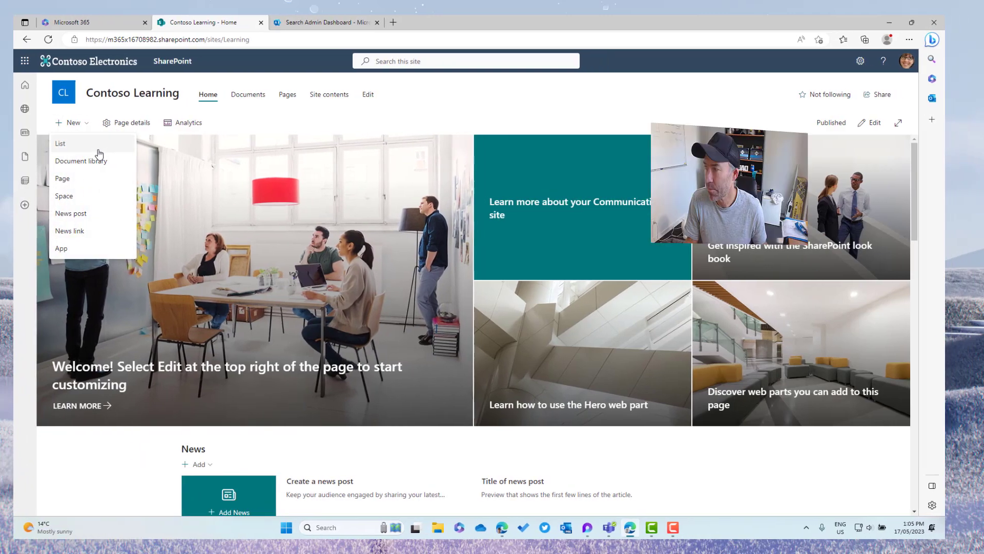
{"action": "left_click", "coordinate": [92, 177]}
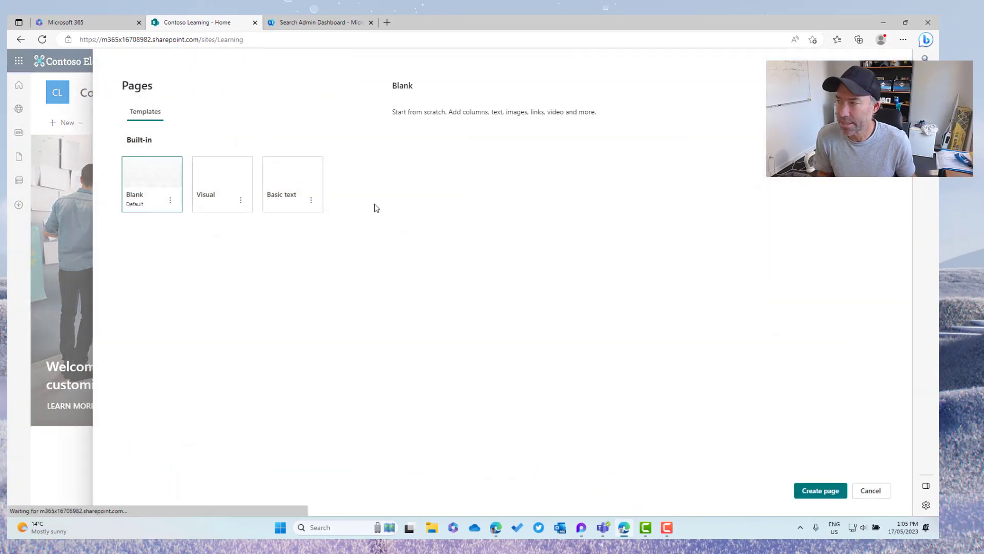
{"action": "left_click", "coordinate": [281, 189]}
{"action": "left_click", "coordinate": [823, 492]}
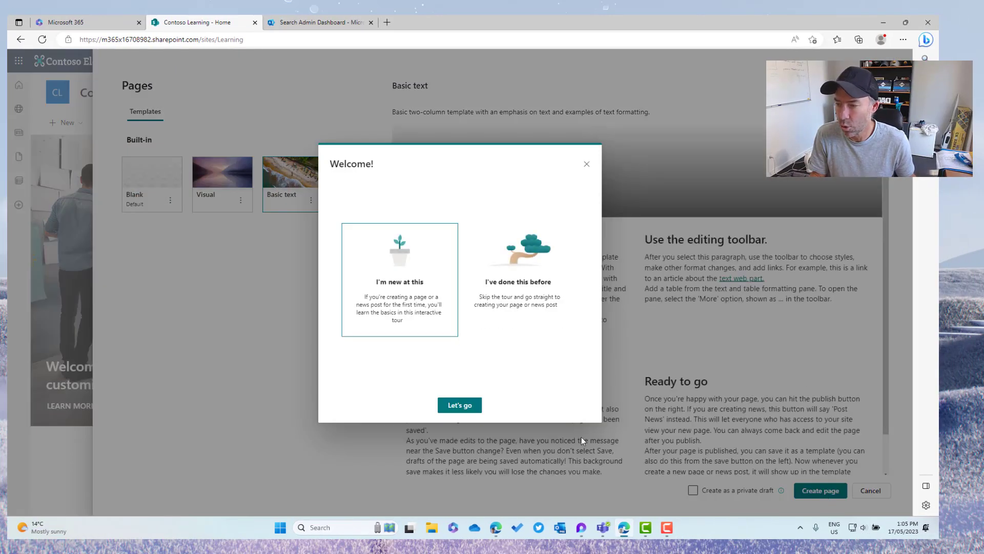
{"action": "left_click", "coordinate": [464, 408]}
{"action": "left_click", "coordinate": [832, 492]}
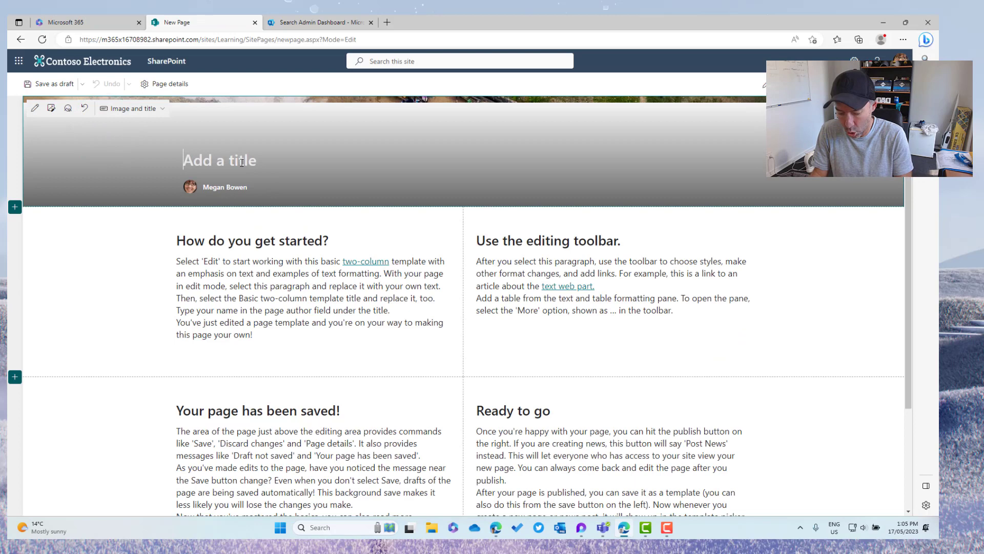
{"action": "type", "text": "How to "}
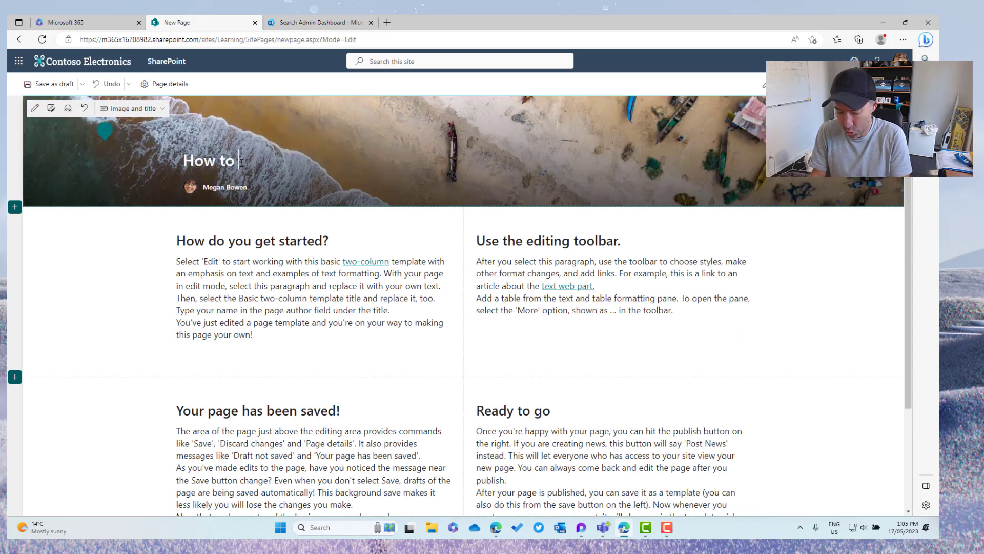
{"action": "type", "text": "apply for"}
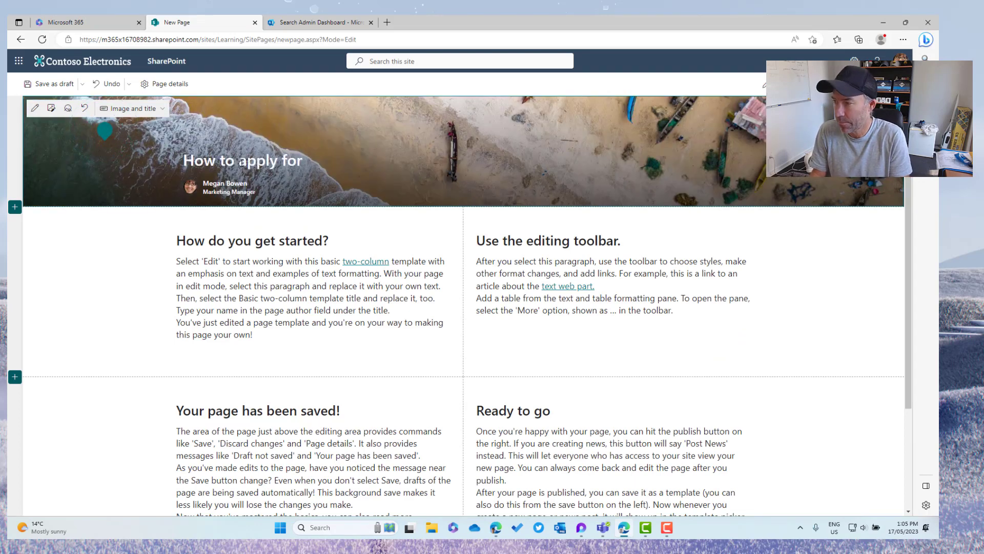
{"action": "type", "text": " leave"}
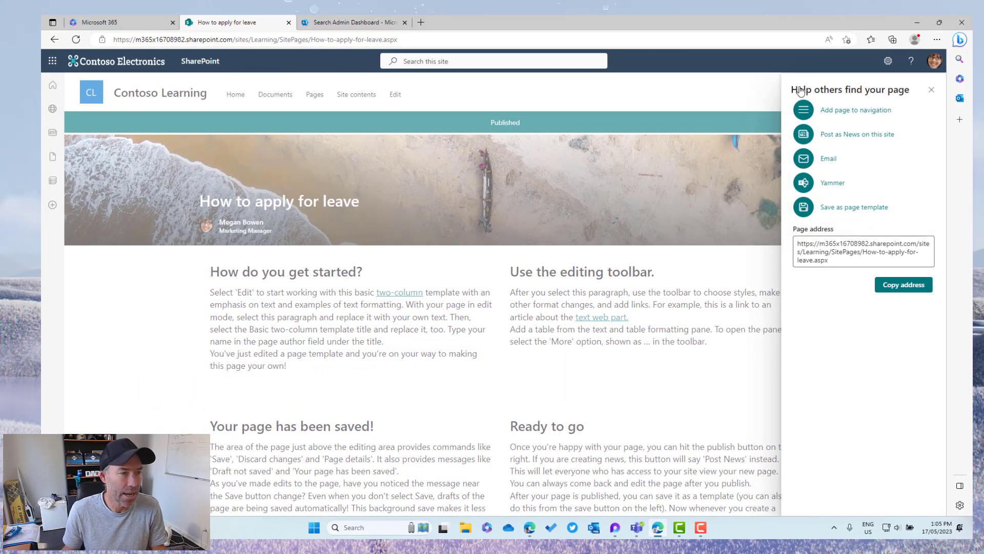
Add a new bookmark in the admin center titled 'How to apply for leave'.
{"action": "left_click", "coordinate": [931, 89]}
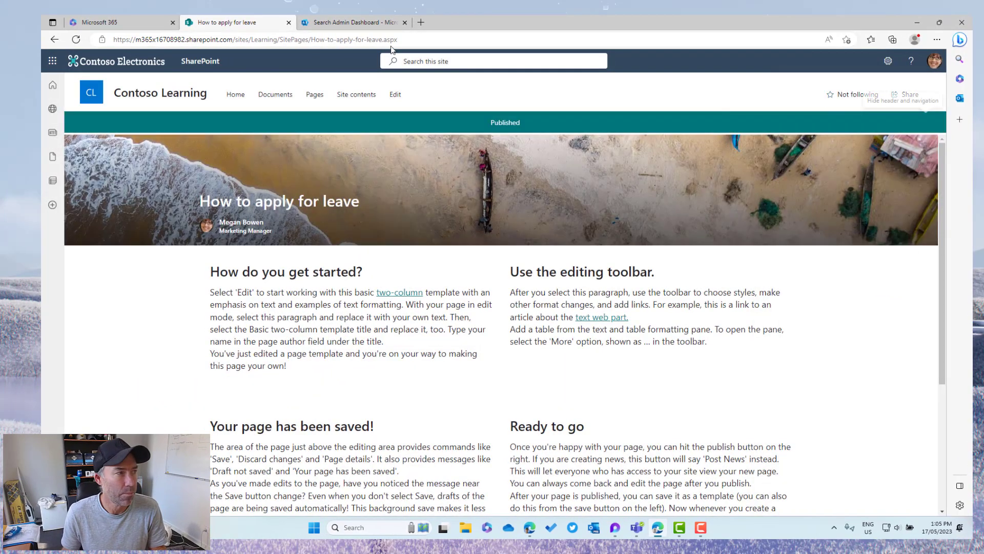
{"action": "left_click", "coordinate": [333, 23]}
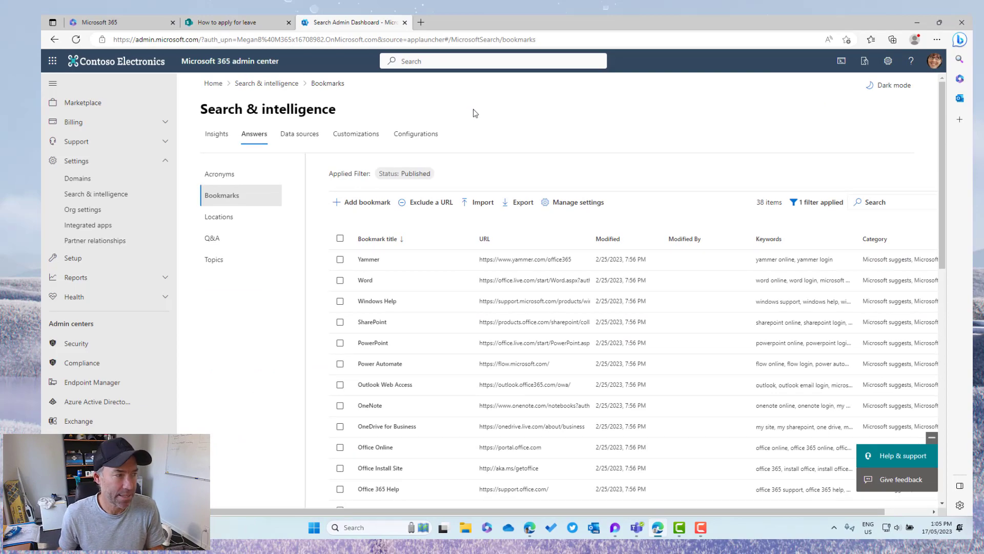
{"action": "left_click", "coordinate": [374, 204]}
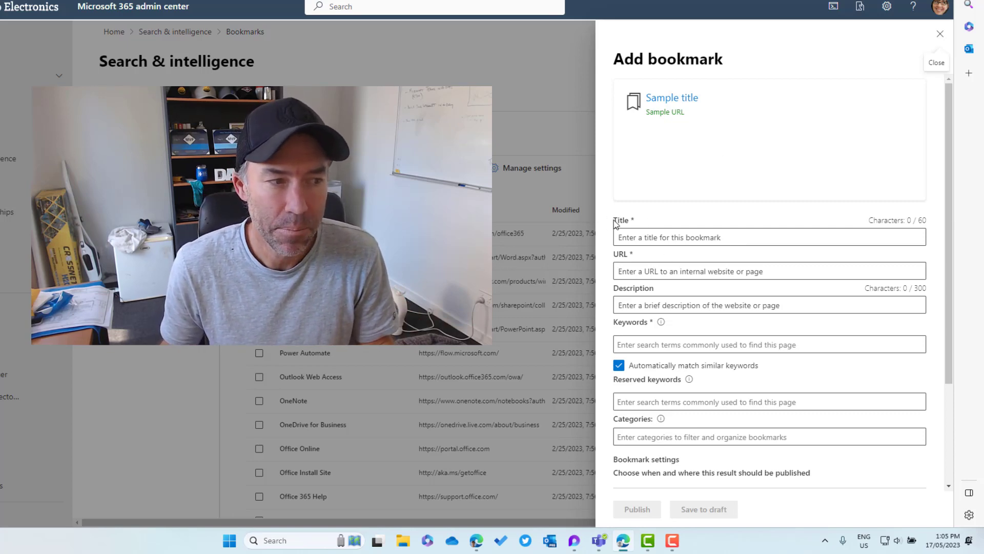
{"action": "left_click", "coordinate": [702, 237]}
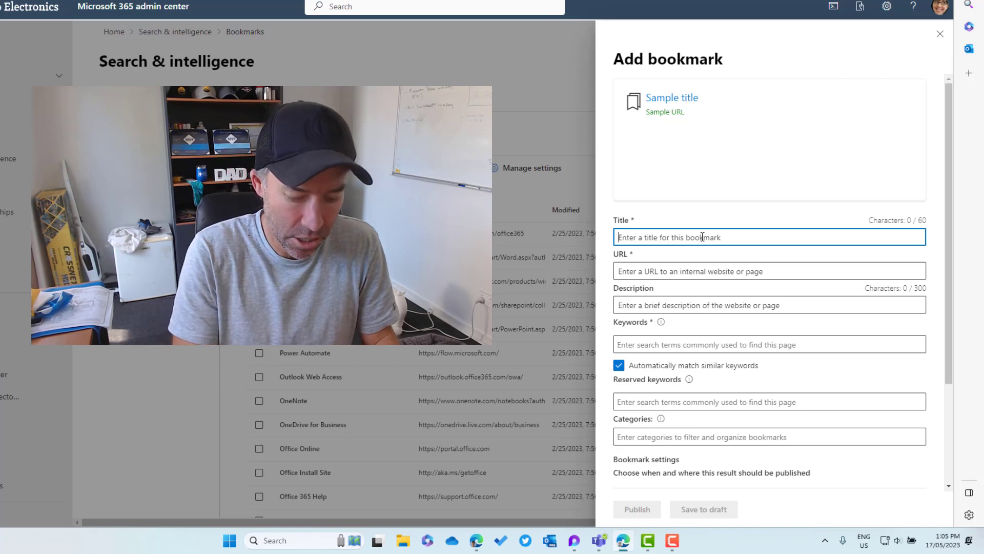
{"action": "type", "text": "How to "}
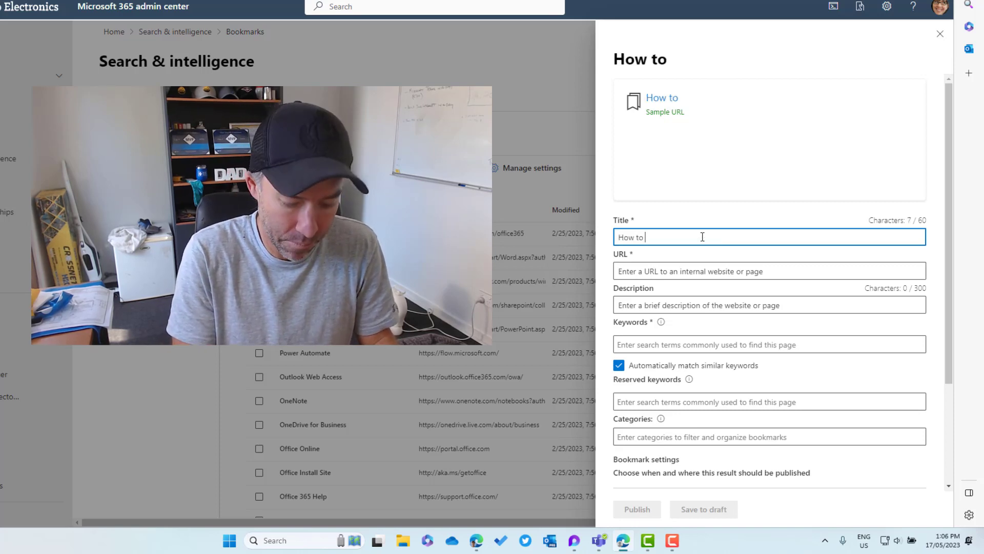
{"action": "type", "text": "apply for leave"}
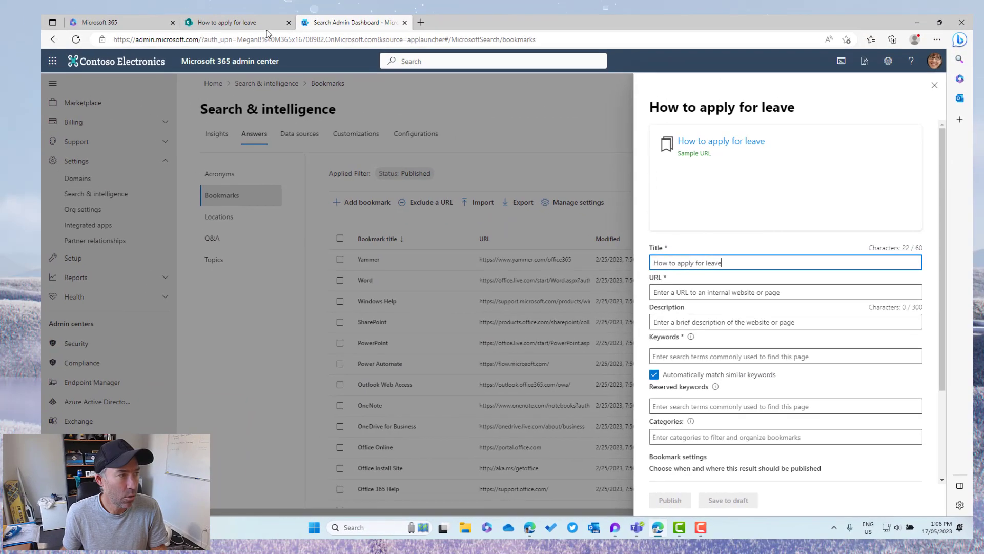
Copy the SharePoint page's web address and paste it as the bookmark URL.
{"action": "left_click", "coordinate": [190, 1]}
{"action": "left_click", "coordinate": [277, 24]}
{"action": "key", "text": "ctrl+c"}
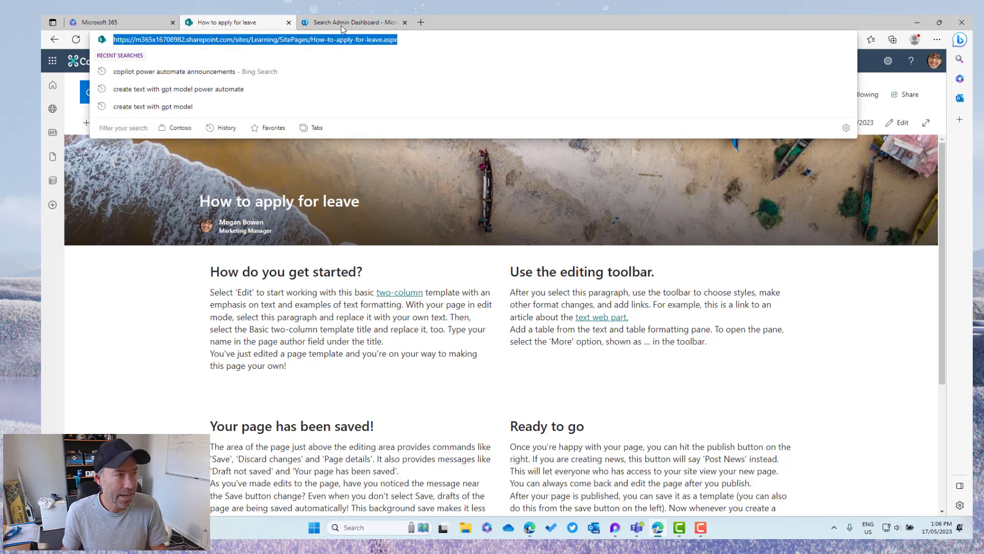
{"action": "left_click", "coordinate": [367, 23]}
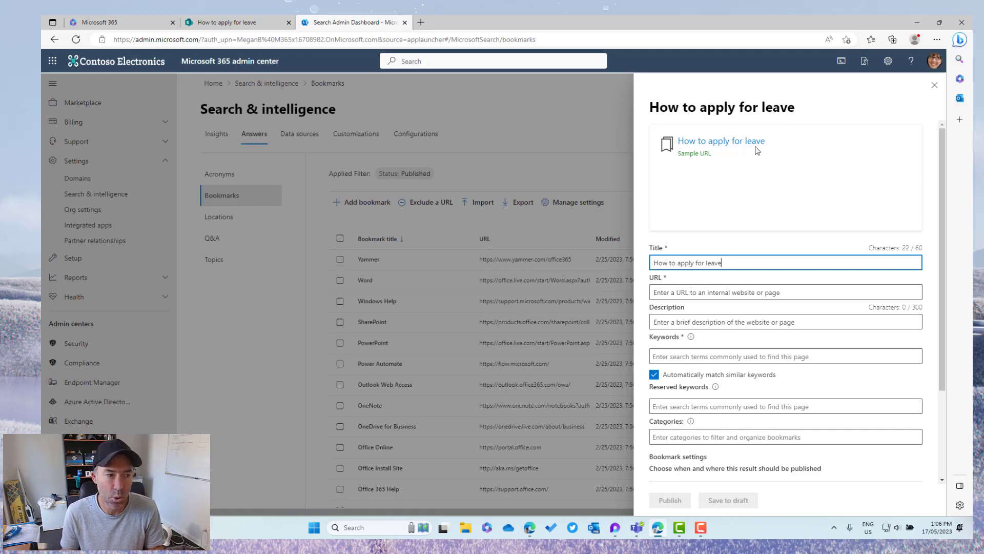
{"action": "left_click", "coordinate": [794, 288]}
{"action": "key", "text": "ctrl+v"}
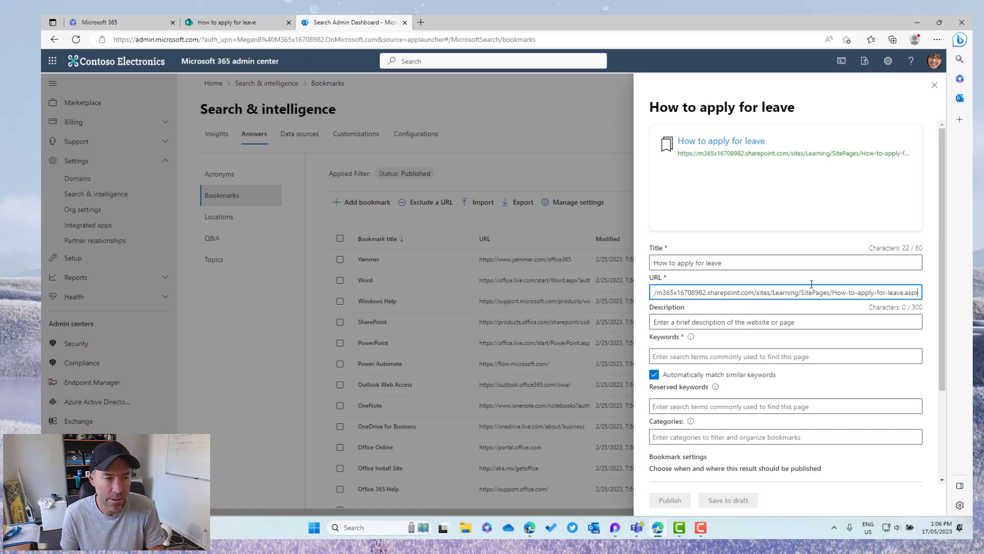
{"action": "left_click_drag", "start_coordinate": [879, 292], "coordinate": [925, 295]}
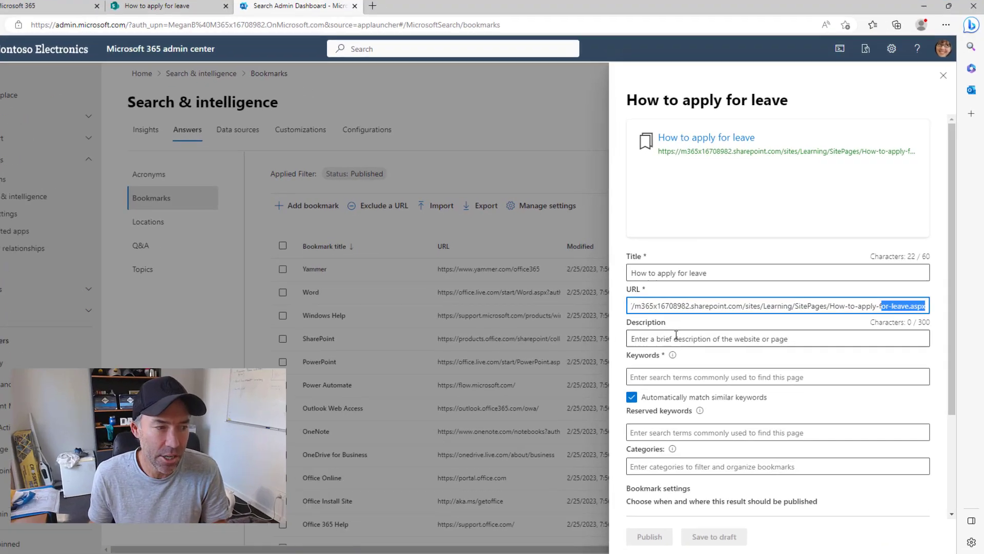
Enter the description 'Please follow this process to apply for leave. This will be directed to your manager…'.
{"action": "left_click", "coordinate": [676, 335]}
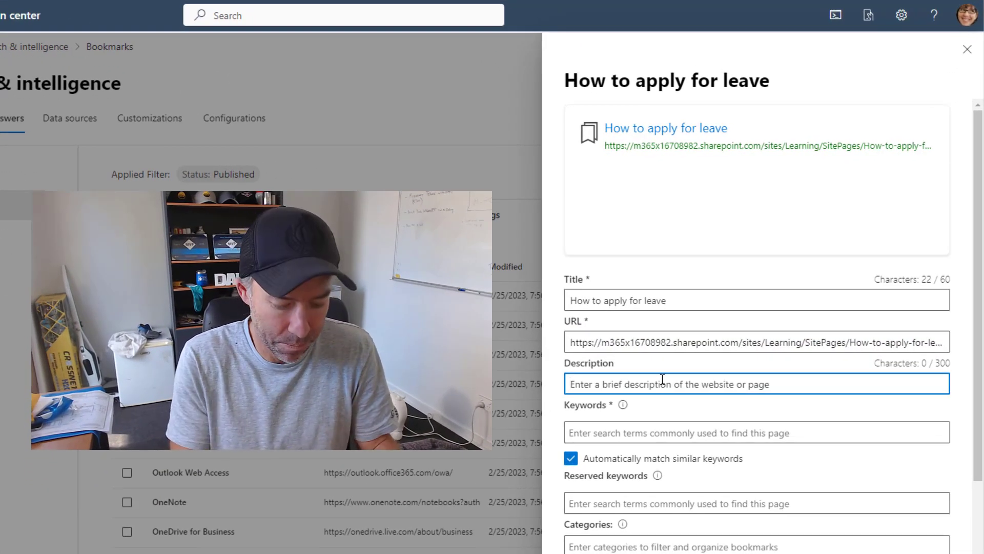
{"action": "type", "text": "Please f"}
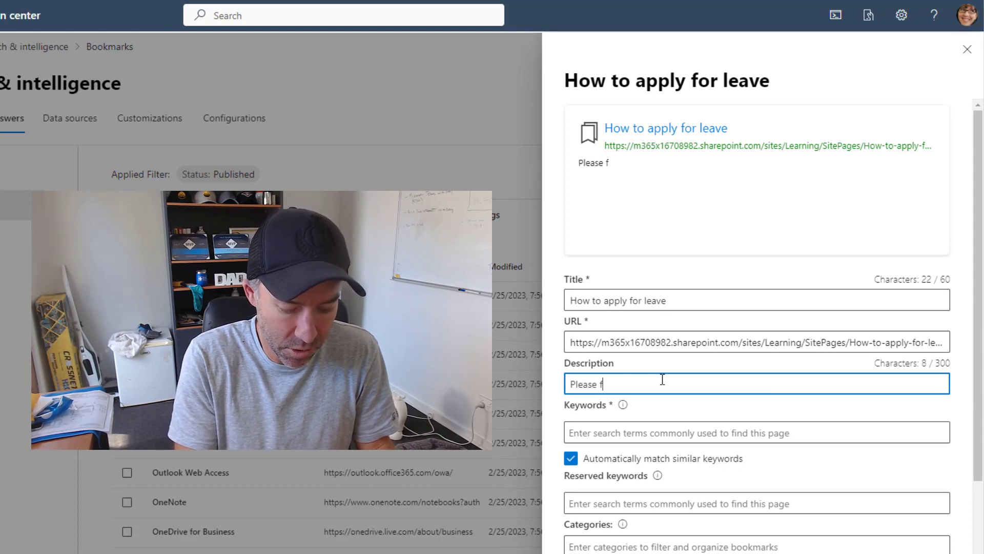
{"action": "type", "text": "ollow this pro"}
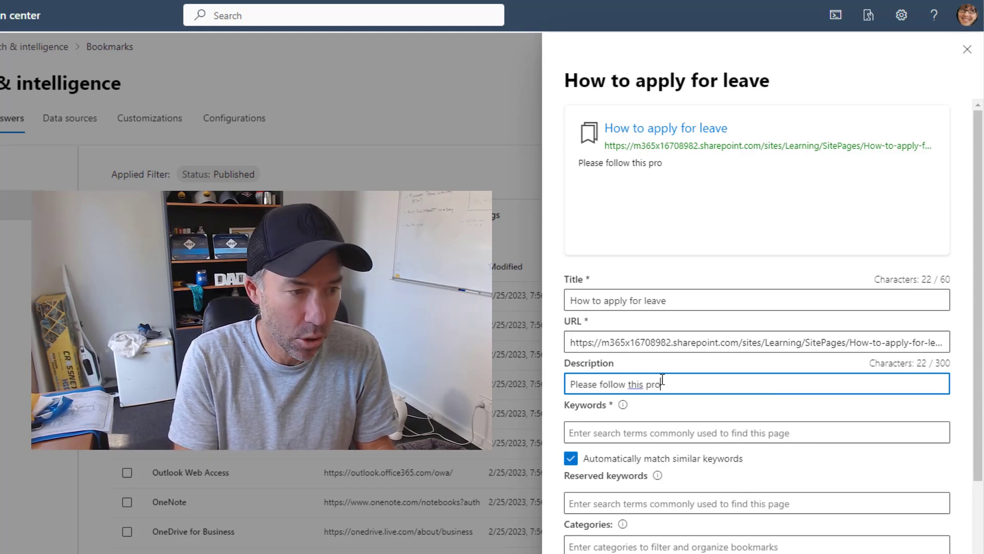
{"action": "type", "text": "ce"}
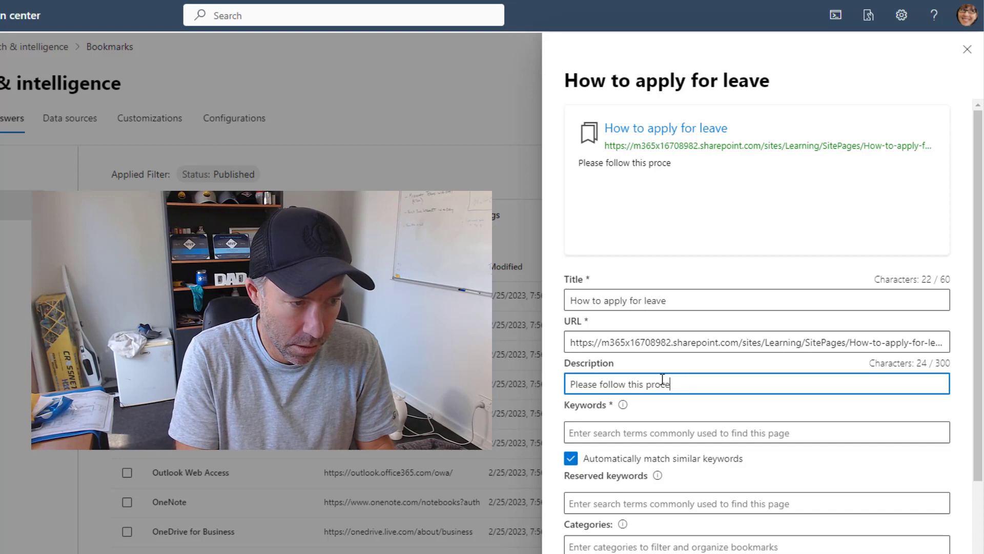
{"action": "type", "text": "ss to apply fo"}
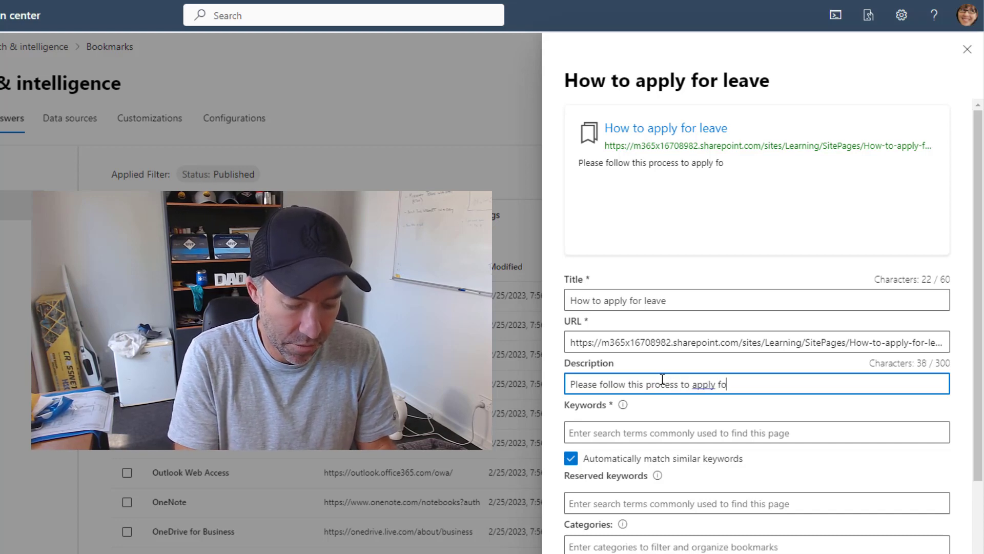
{"action": "type", "text": "r leave. Th"}
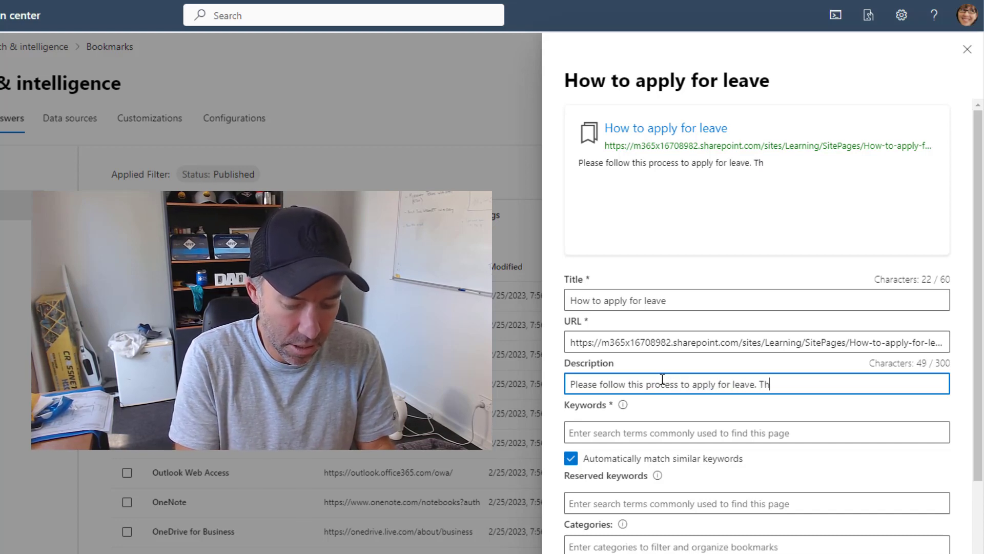
{"action": "type", "text": "is will "}
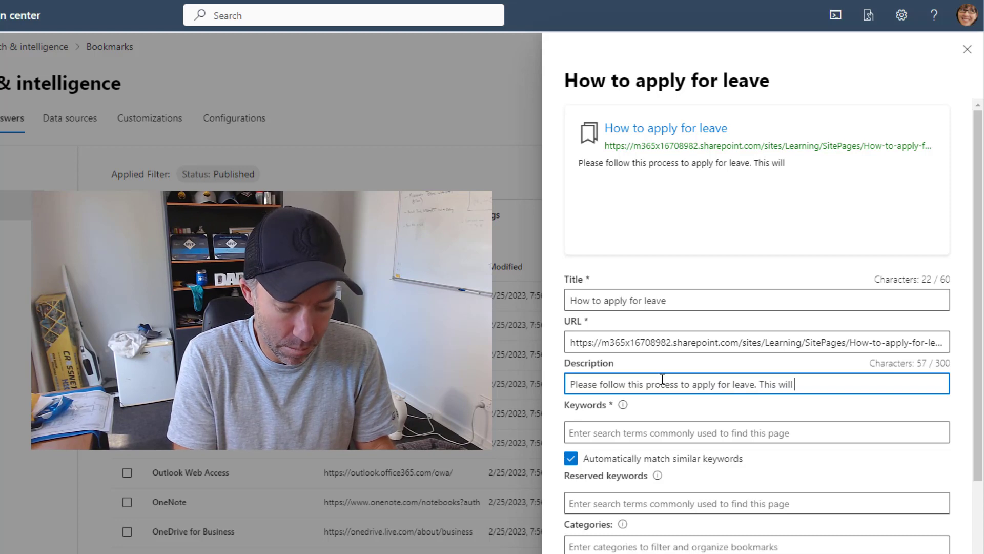
{"action": "type", "text": "be directed "}
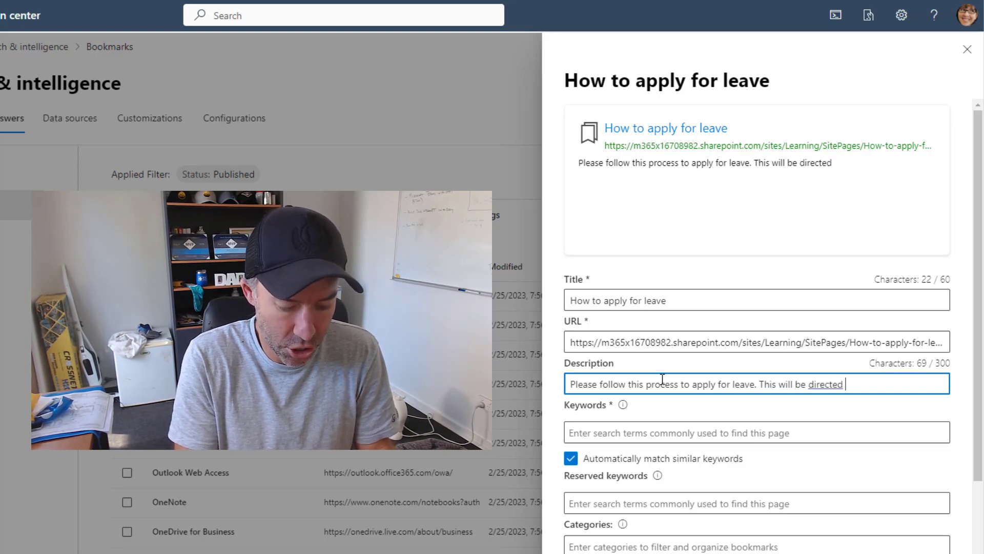
{"action": "type", "text": "to your manag"}
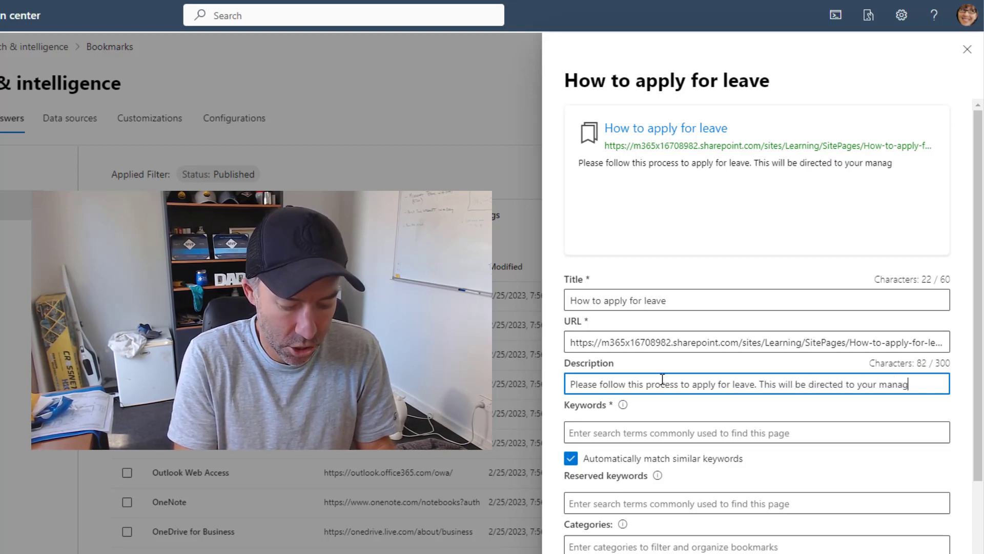
{"action": "type", "text": "er for approval"}
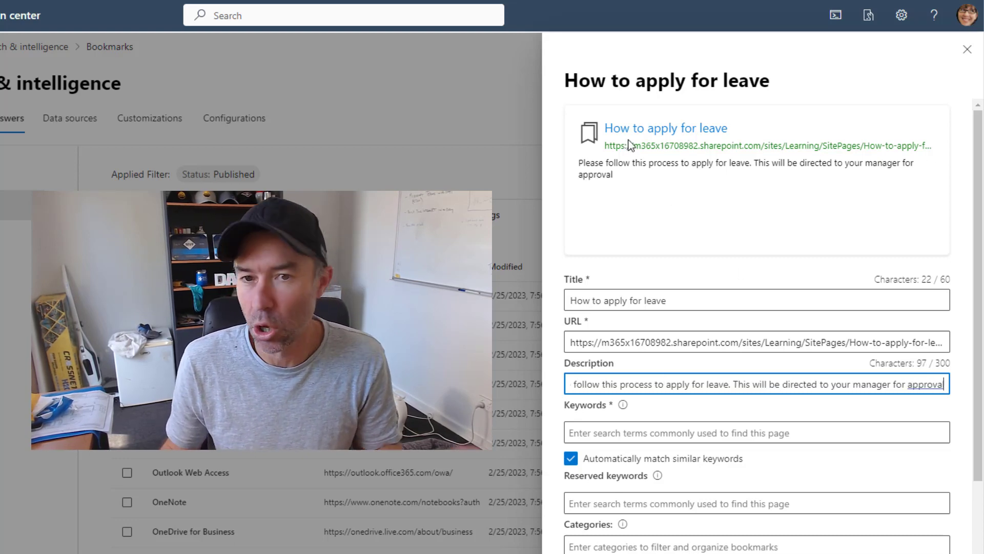
Add 'how to apply for leave', 'holiday' and 'leave process' as keywords from the suggestions.
{"action": "scroll", "coordinate": [721, 378], "scroll_direction": "down", "scroll_amount": 2}
{"action": "scroll", "coordinate": [721, 378], "scroll_direction": "down", "scroll_amount": 1}
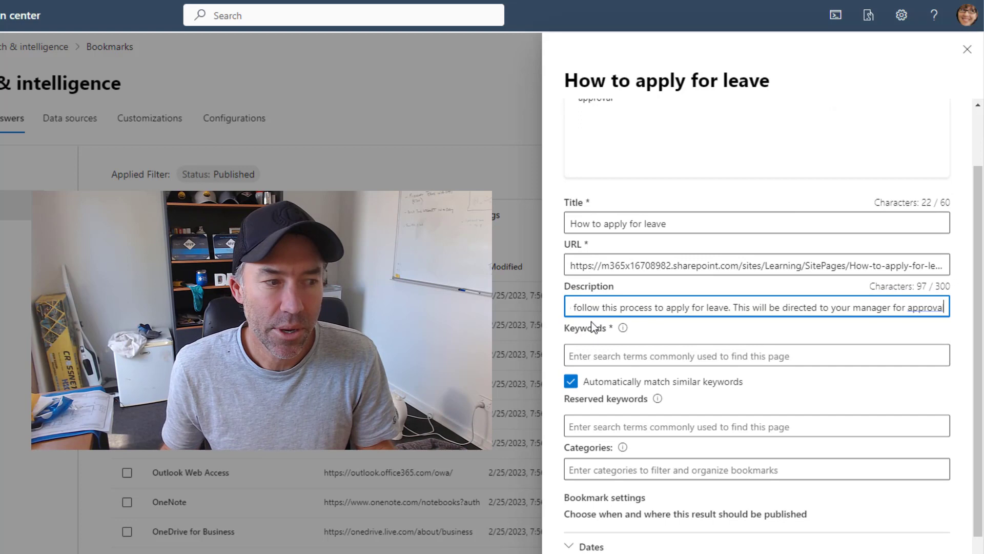
{"action": "mouse_move", "coordinate": [627, 335]}
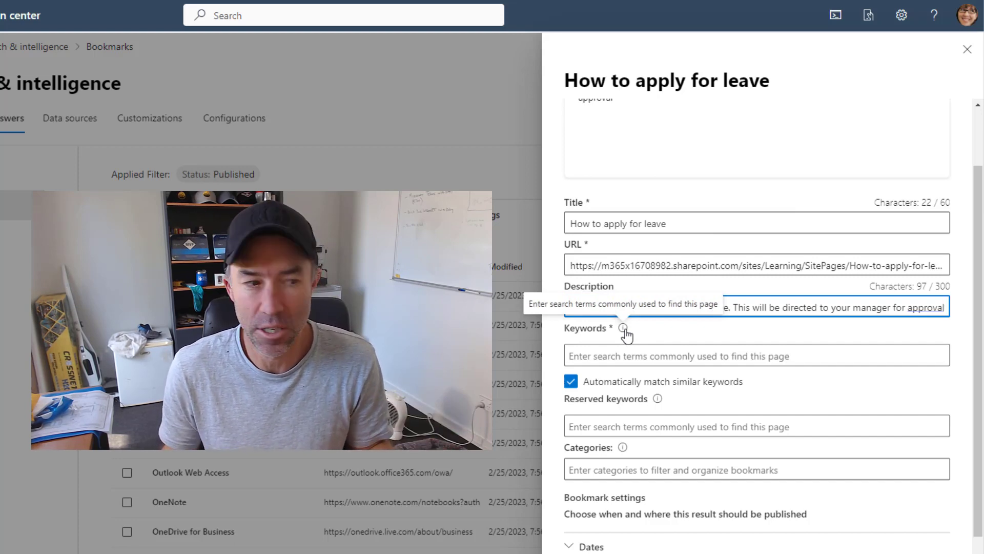
{"action": "left_click", "coordinate": [632, 358]}
{"action": "type", "text": "how to apply for leave"}
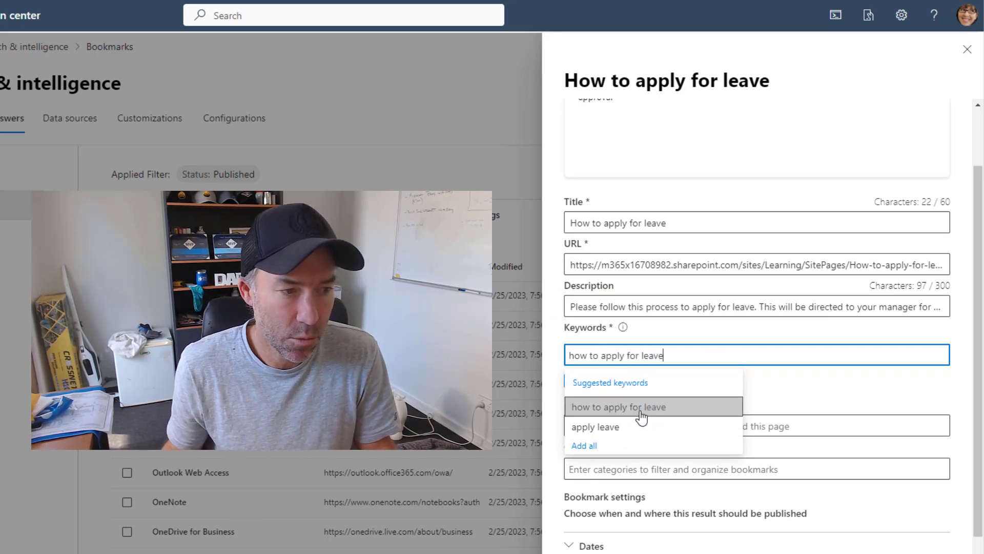
{"action": "left_click", "coordinate": [641, 410]}
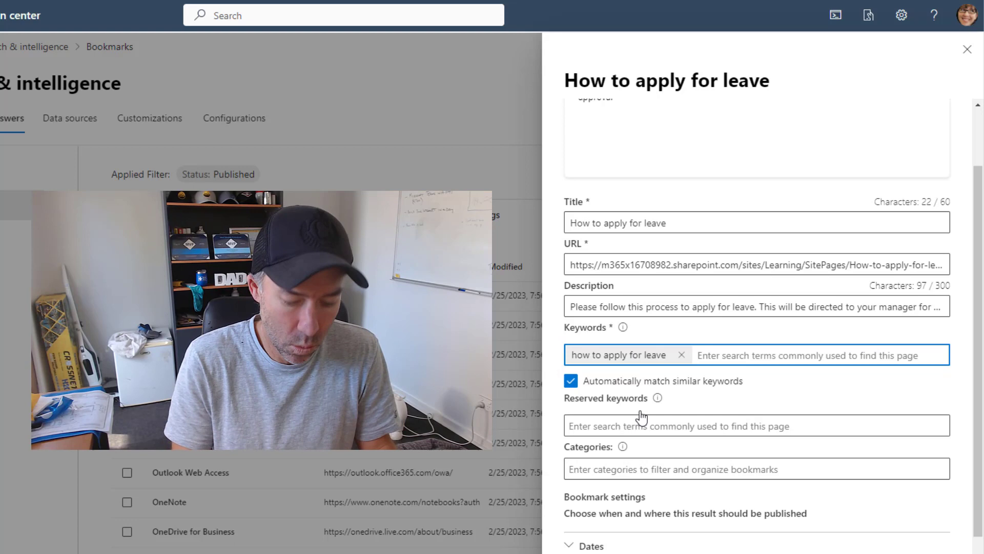
{"action": "type", "text": "holiday"}
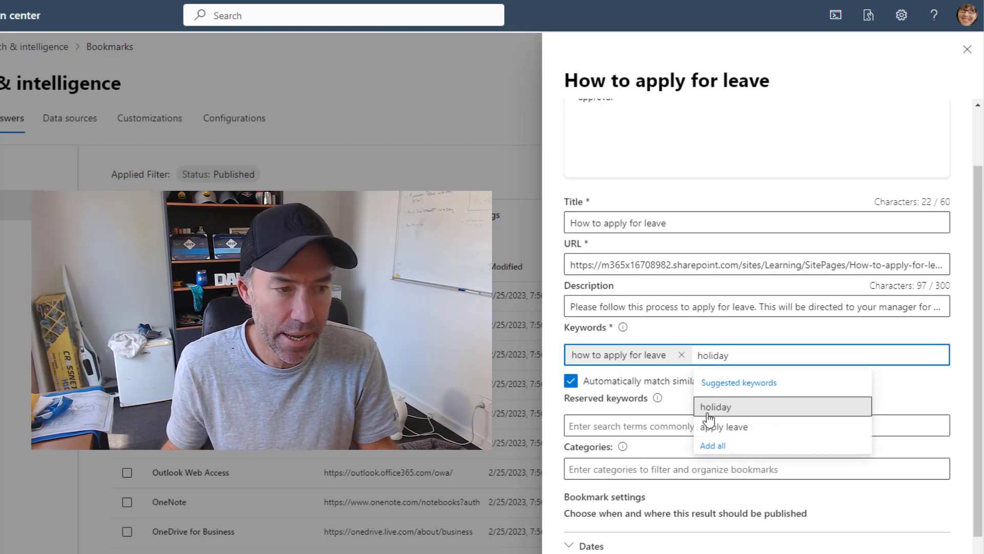
{"action": "left_click", "coordinate": [711, 410]}
{"action": "type", "text": "leave process"}
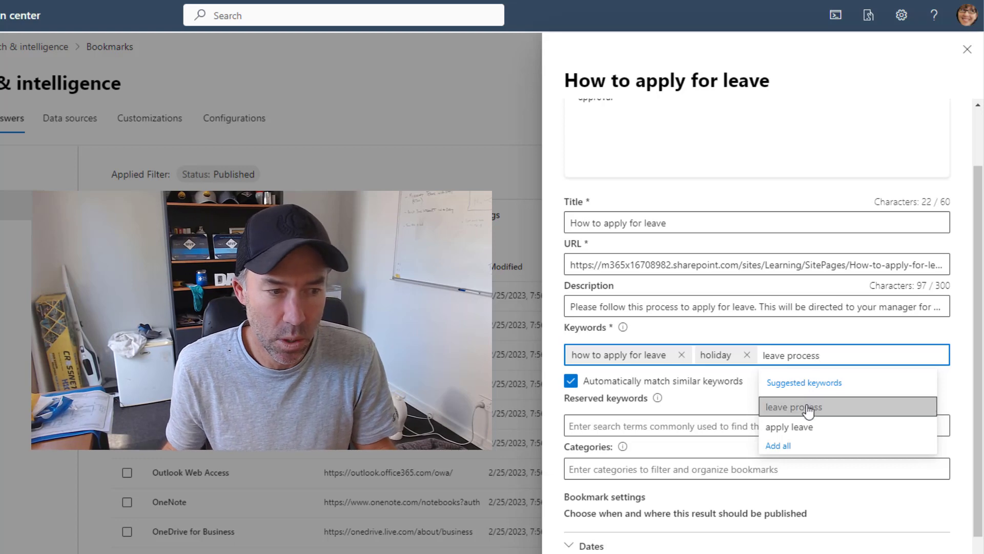
{"action": "left_click", "coordinate": [808, 408]}
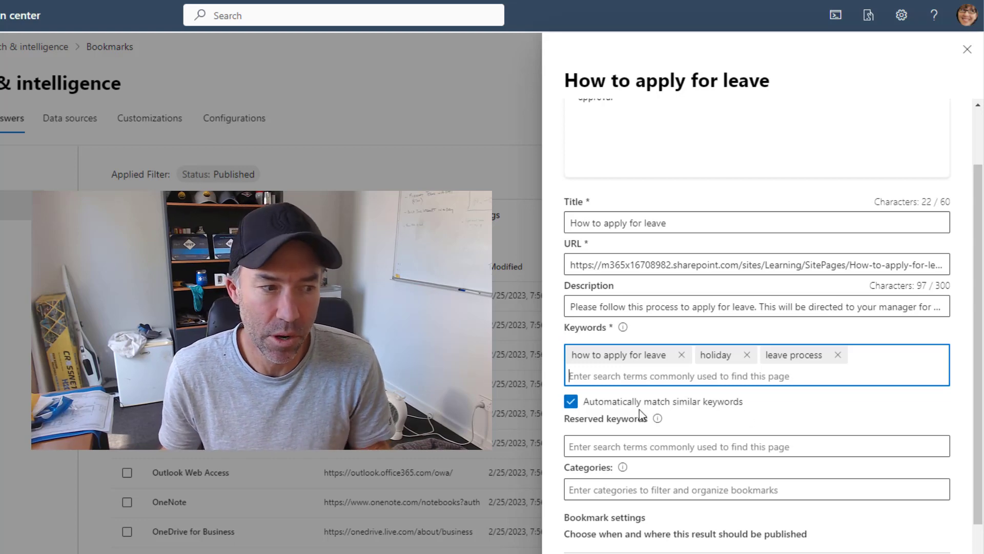
{"action": "mouse_move", "coordinate": [659, 421]}
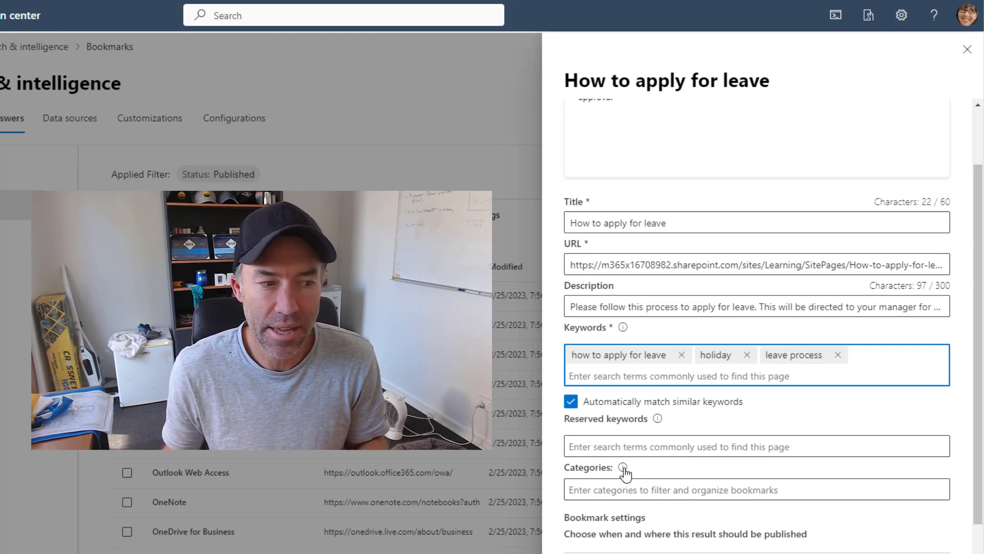
{"action": "mouse_move", "coordinate": [623, 467]}
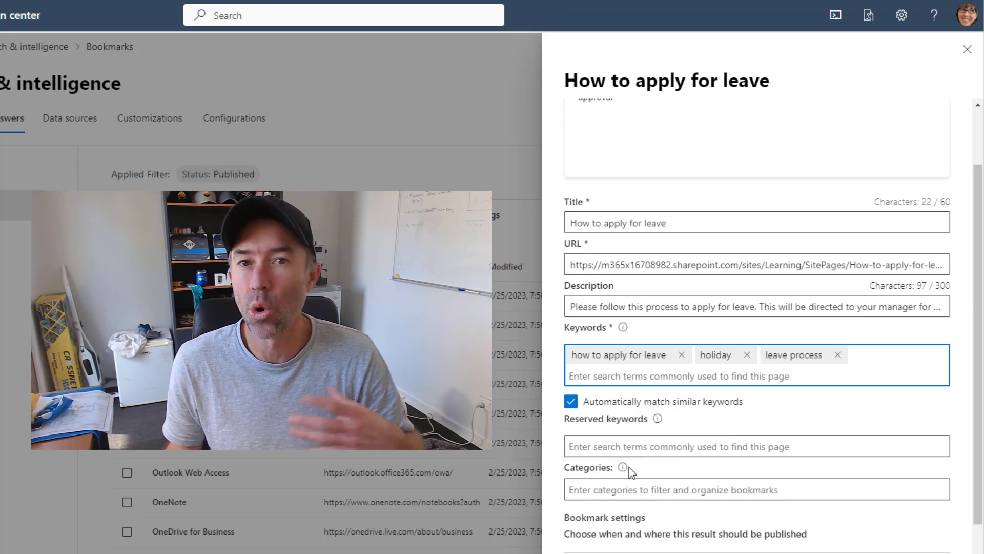
Expand the Dates section under Bookmark settings, leaving it Always available.
{"action": "scroll", "coordinate": [631, 466], "scroll_direction": "down", "scroll_amount": 2}
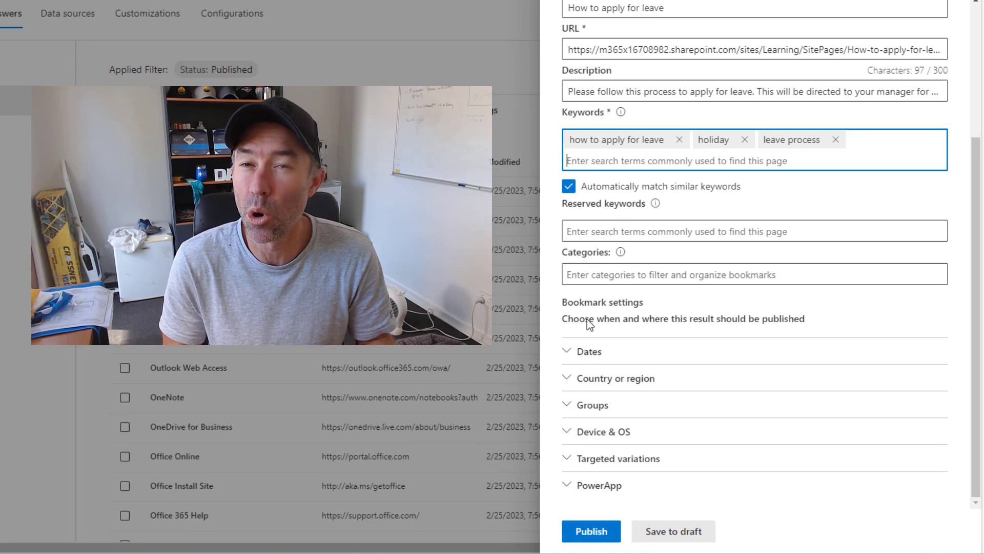
{"action": "left_click", "coordinate": [569, 353]}
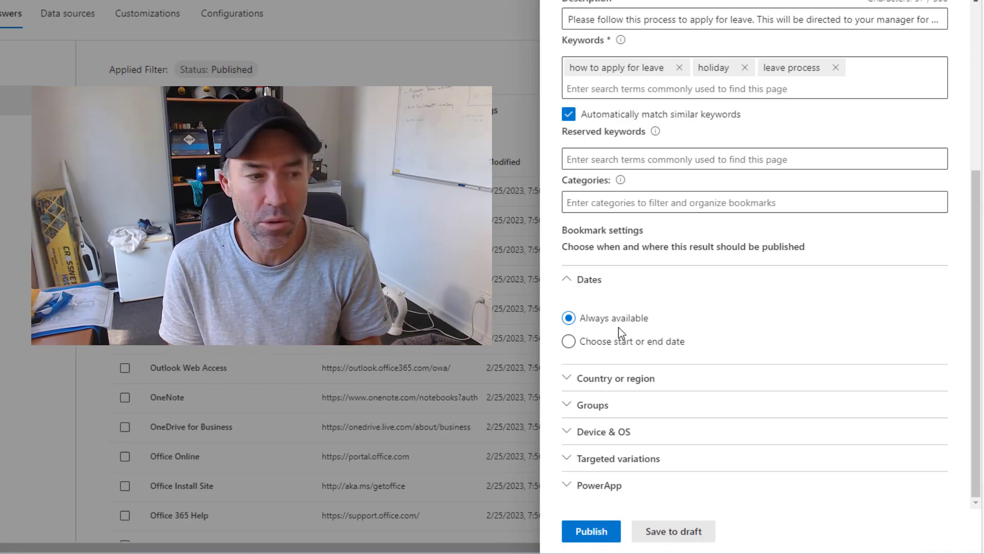
Expand the Country or region section to show the Select specific countries/regions option.
{"action": "left_click", "coordinate": [567, 377]}
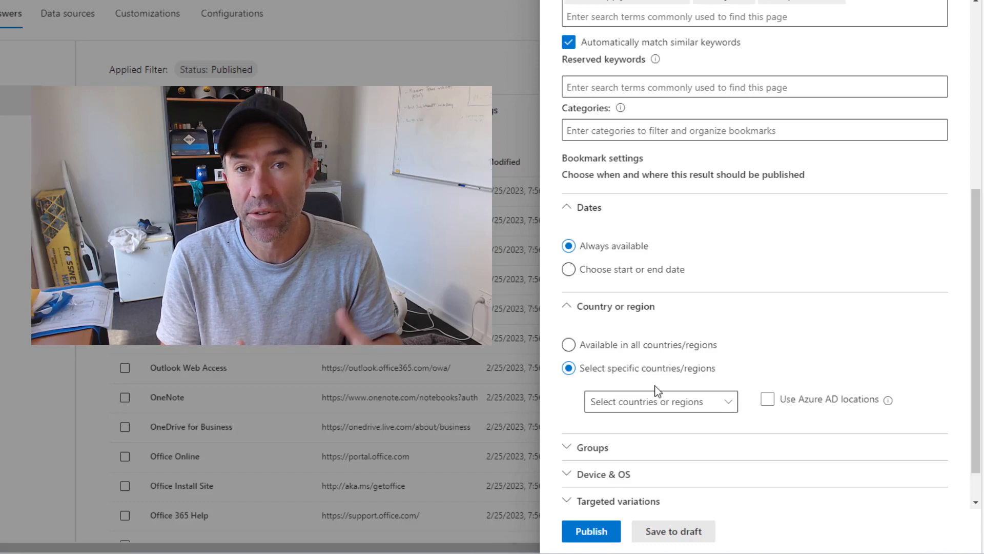
{"action": "scroll", "coordinate": [683, 396], "scroll_direction": "down", "scroll_amount": 1}
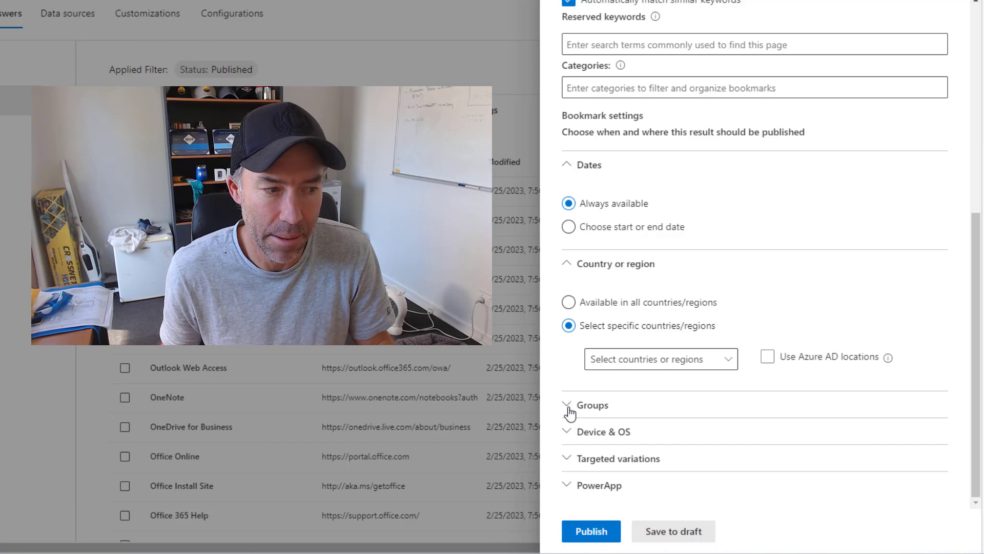
Set the bookmark's Groups audience to Everyone in your organization, removing the sg-Engineering group.
{"action": "left_click", "coordinate": [573, 404]}
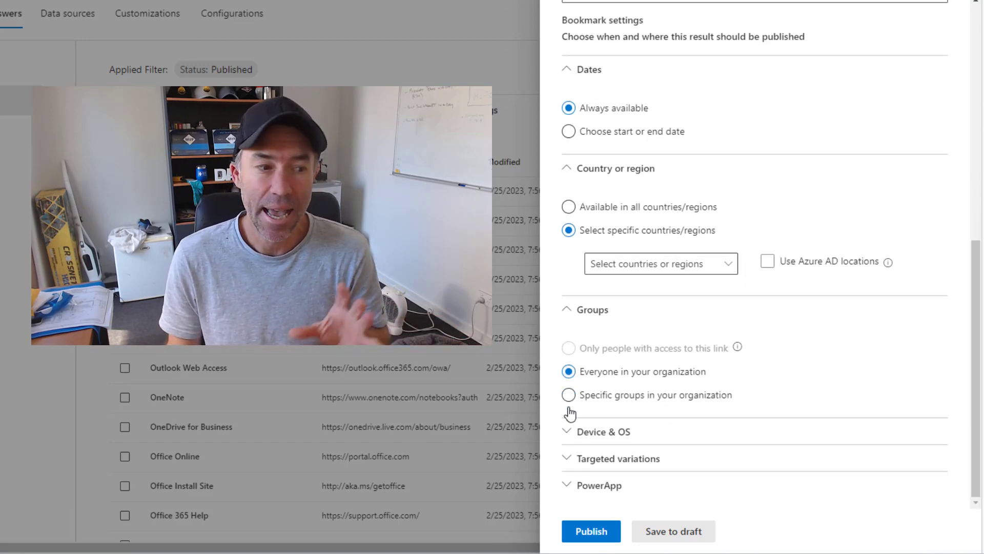
{"action": "left_click", "coordinate": [569, 396]}
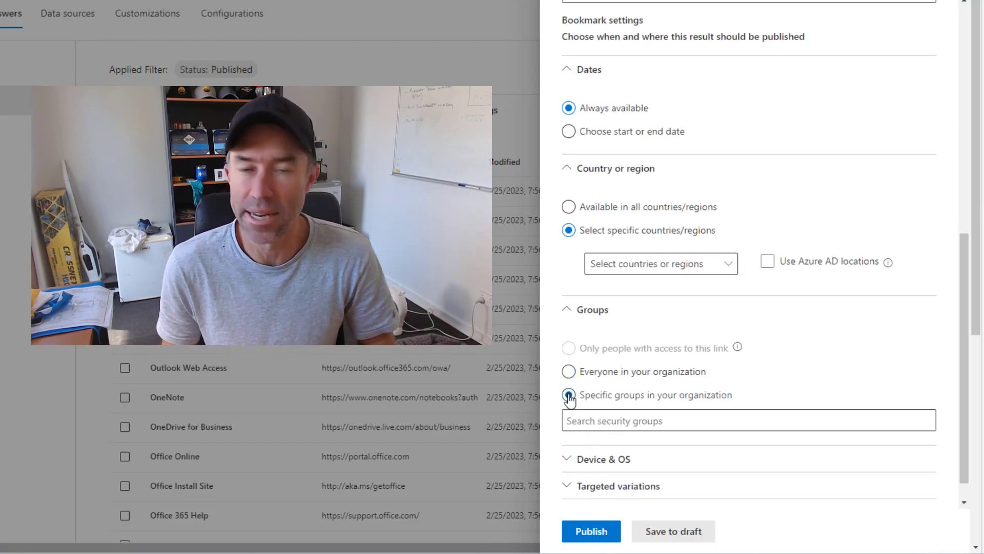
{"action": "left_click", "coordinate": [601, 418]}
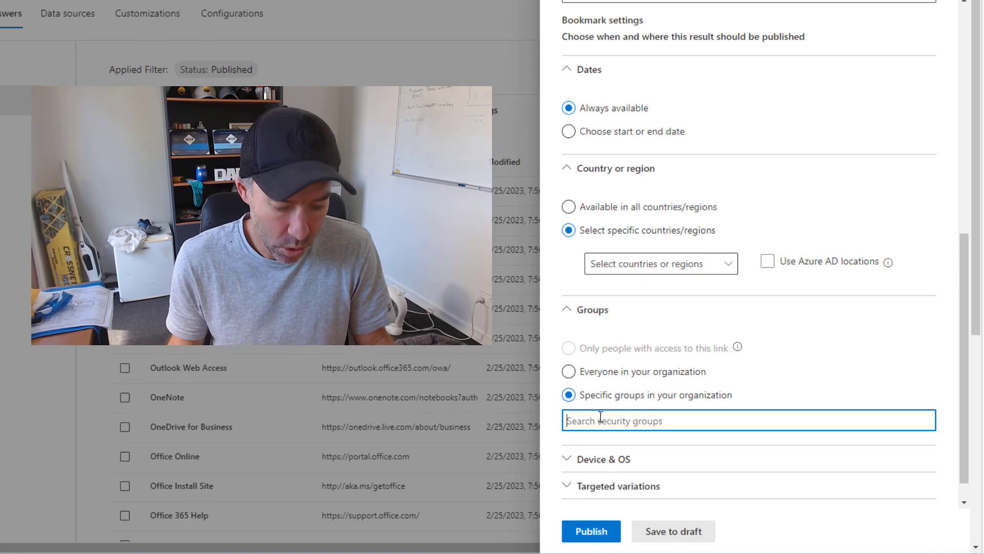
{"action": "type", "text": "sg"}
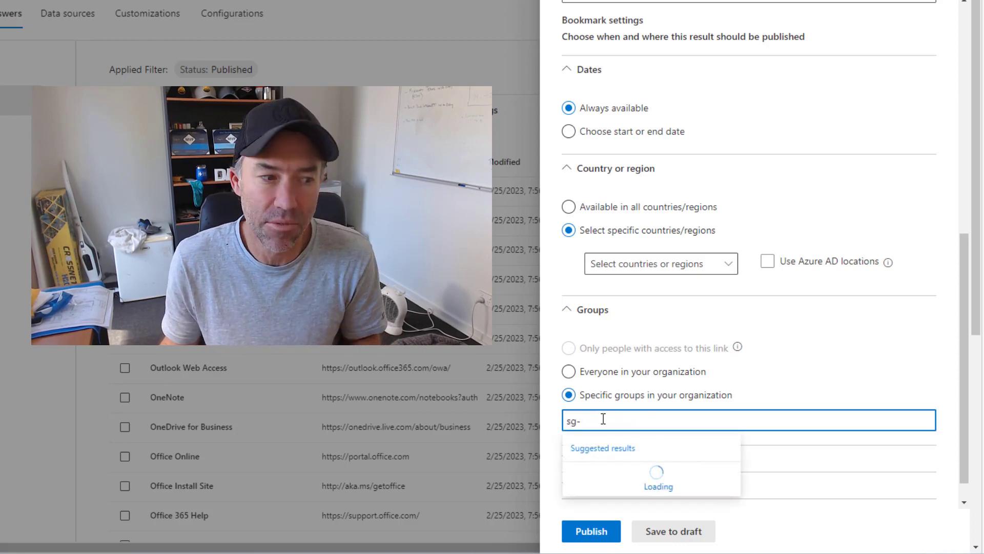
{"action": "type", "text": "-"}
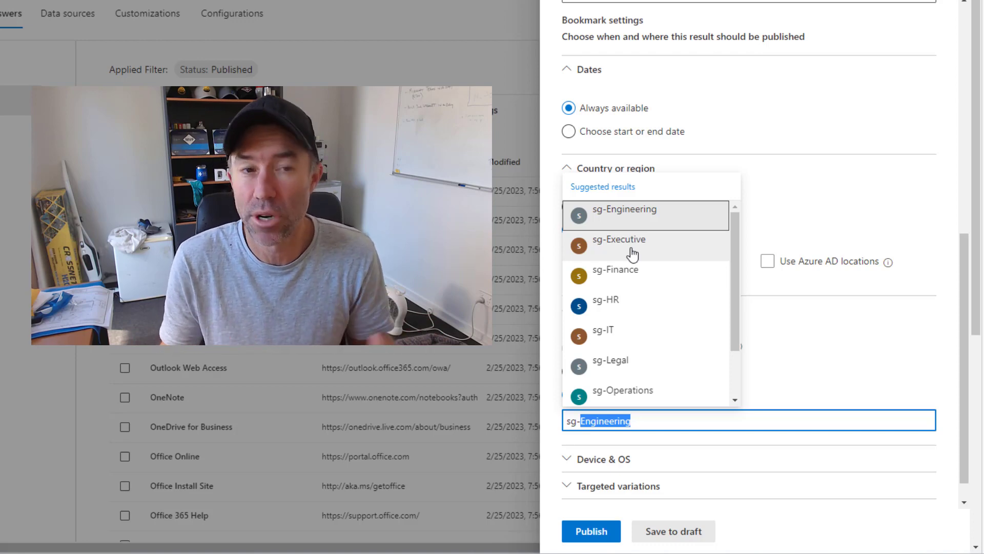
{"action": "key", "text": "Return"}
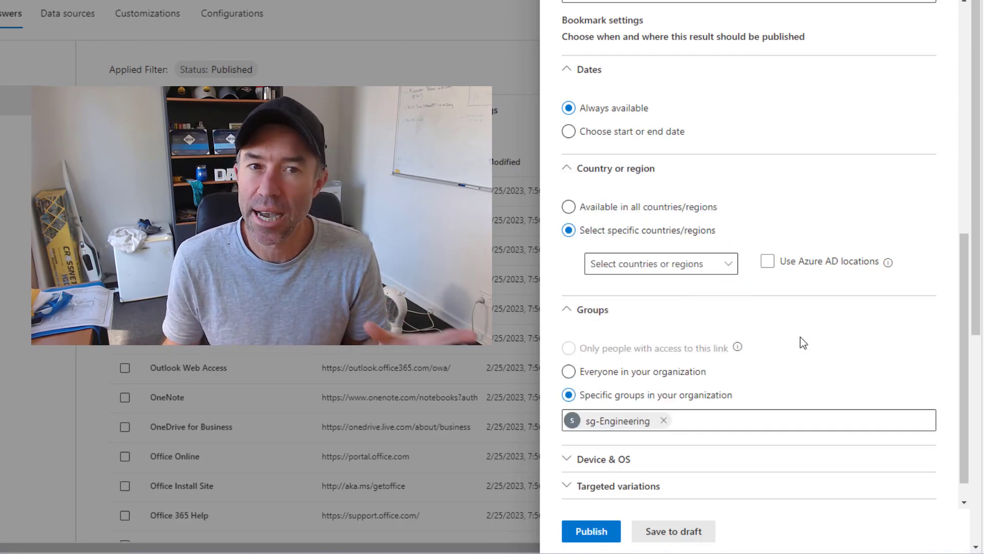
{"action": "left_click", "coordinate": [664, 421]}
{"action": "left_click", "coordinate": [621, 373]}
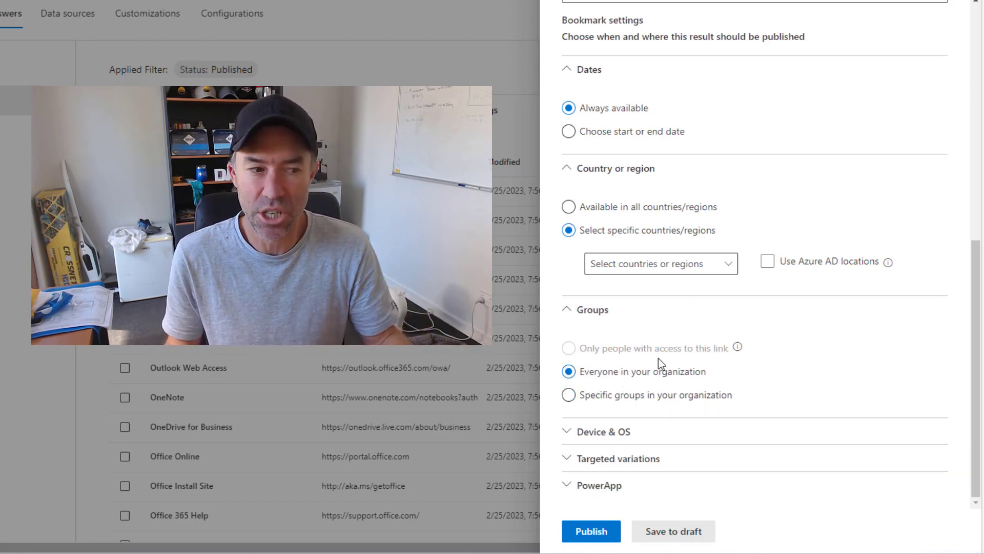
Review the Device & OS, Targeted variations and PowerApp settings, leaving them unchanged.
{"action": "left_click", "coordinate": [569, 431]}
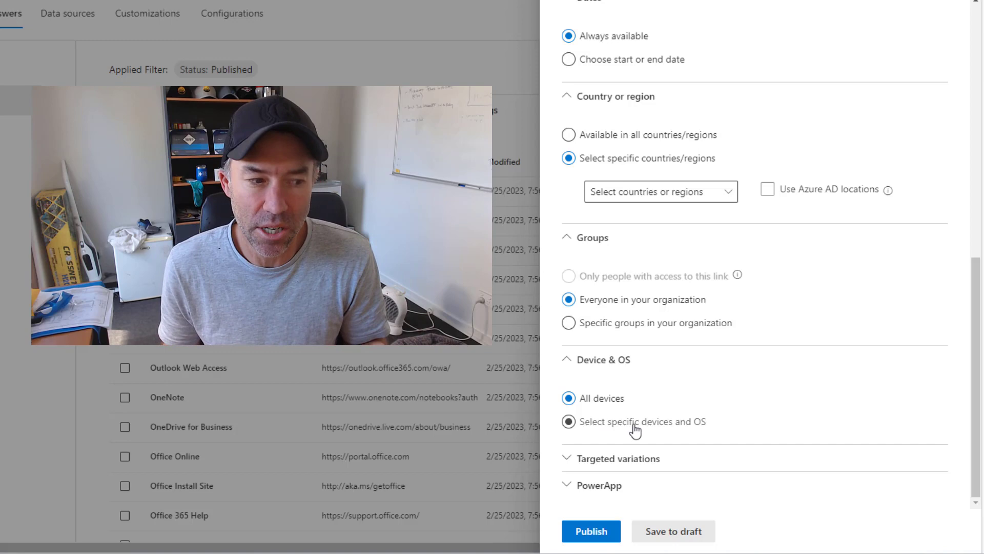
{"action": "left_click", "coordinate": [568, 459]}
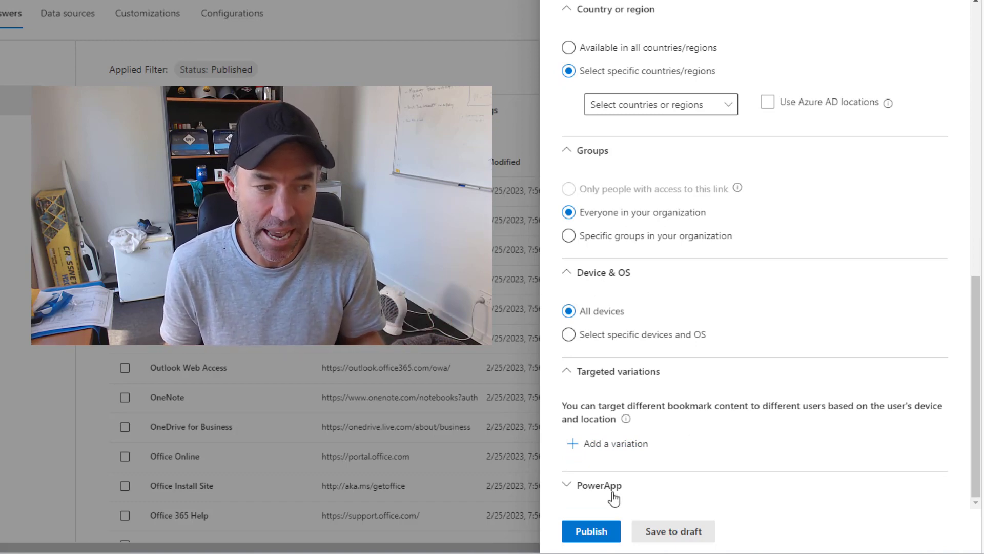
{"action": "left_click", "coordinate": [590, 487]}
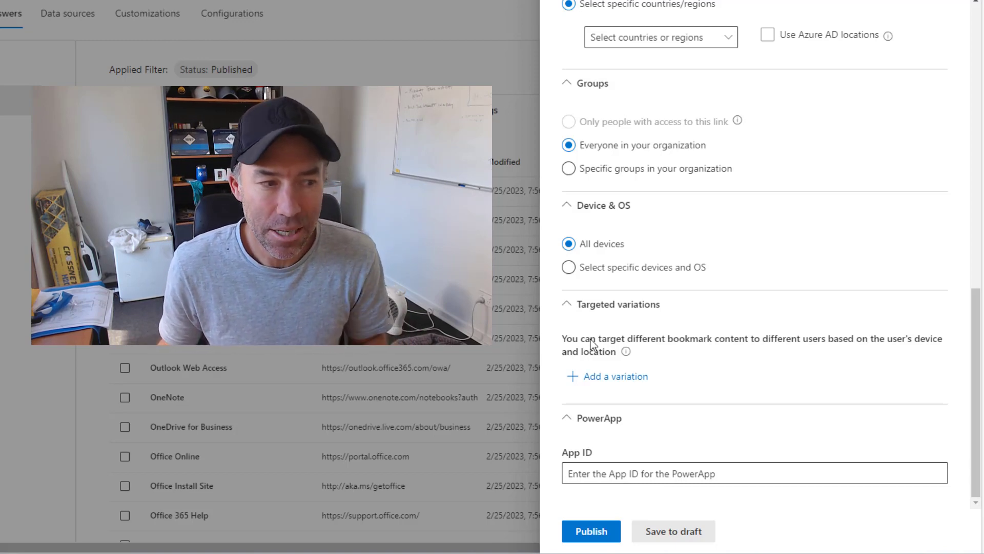
Collapse the Device & OS and Groups sections and publish the bookmark.
{"action": "left_click", "coordinate": [573, 211]}
{"action": "left_click", "coordinate": [570, 155]}
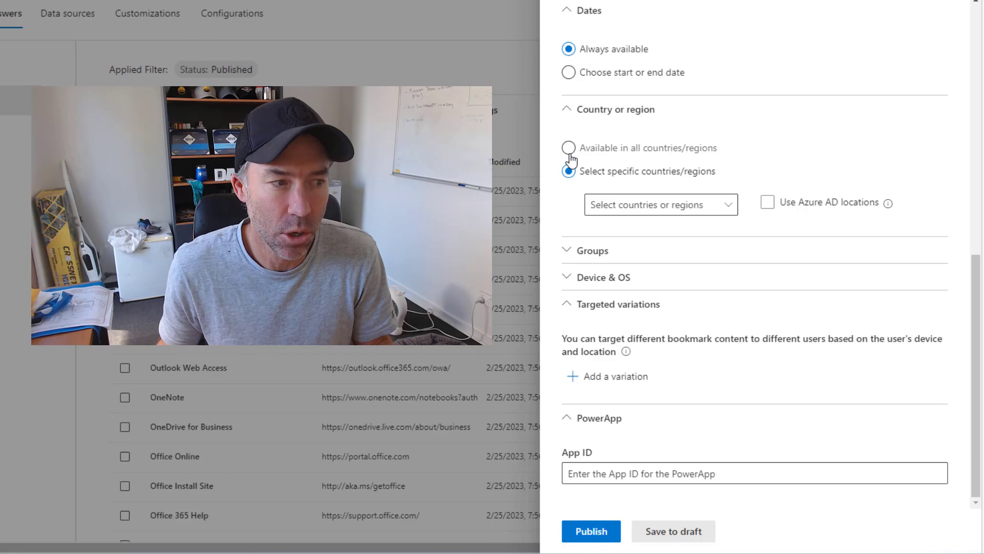
{"action": "scroll", "coordinate": [626, 248], "scroll_direction": "up", "scroll_amount": 4}
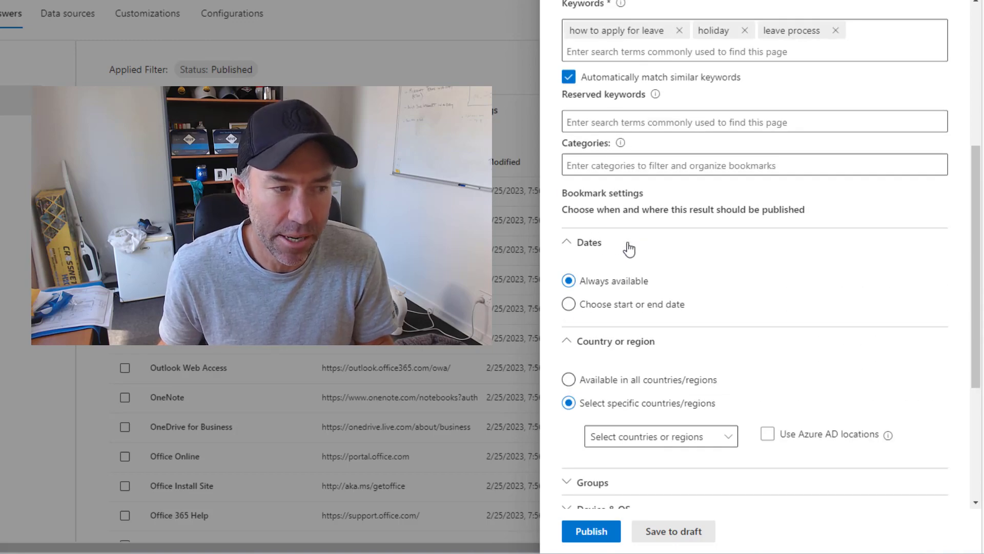
{"action": "scroll", "coordinate": [630, 249], "scroll_direction": "down", "scroll_amount": 5}
{"action": "left_click", "coordinate": [594, 533]}
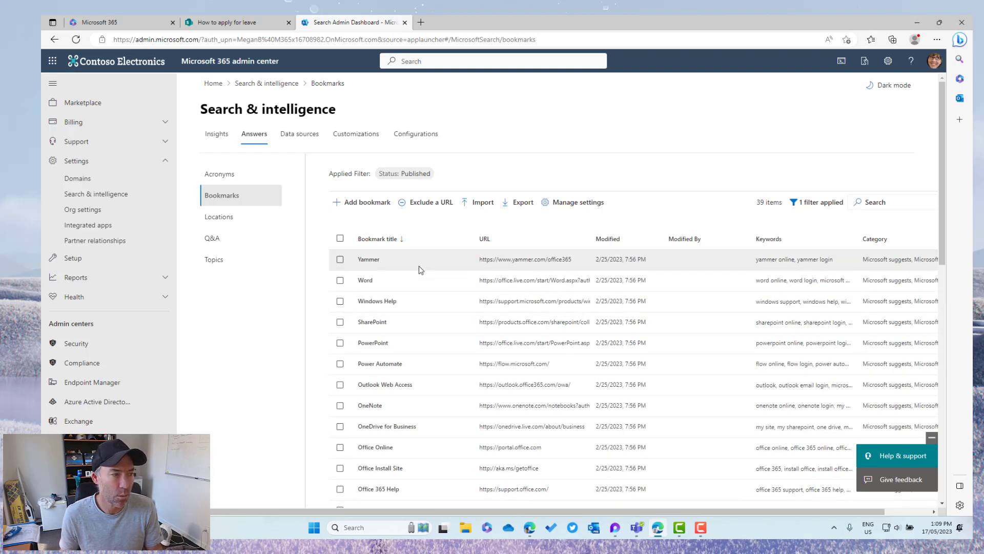
Scroll the Bookmarks list to find 'How to apply for leave' marked Just now.
{"action": "scroll", "coordinate": [419, 270], "scroll_direction": "down", "scroll_amount": 10}
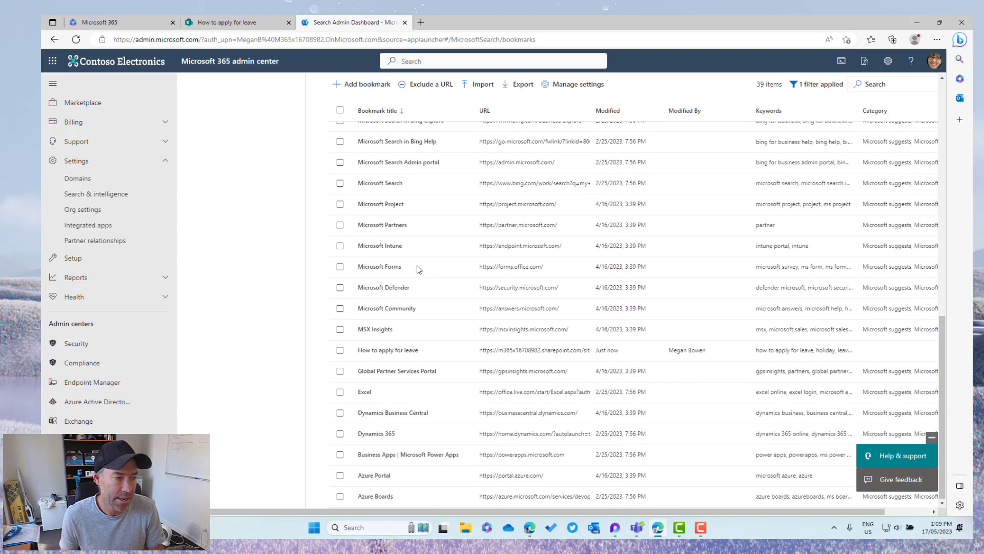
{"action": "scroll", "coordinate": [419, 268], "scroll_direction": "up", "scroll_amount": 10}
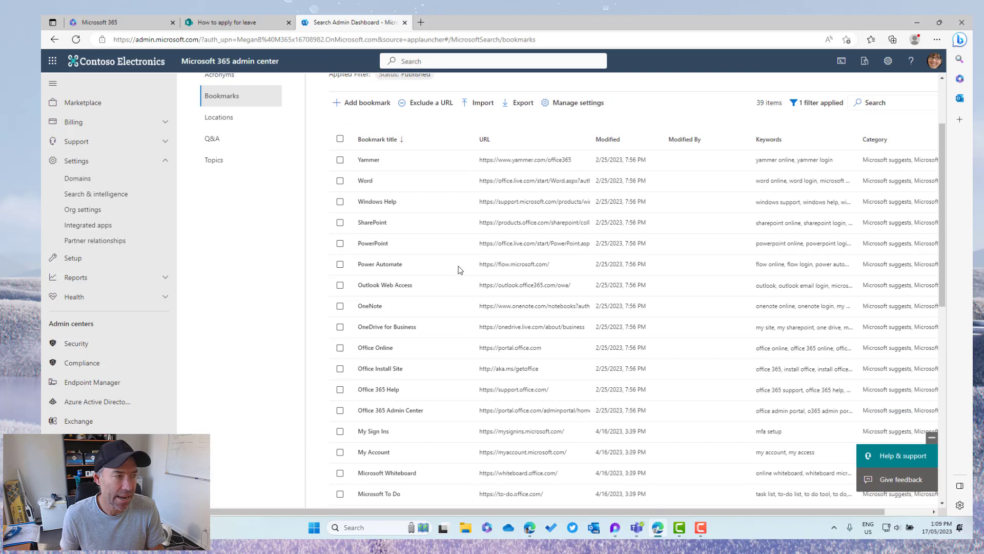
{"action": "scroll", "coordinate": [460, 269], "scroll_direction": "down", "scroll_amount": 5}
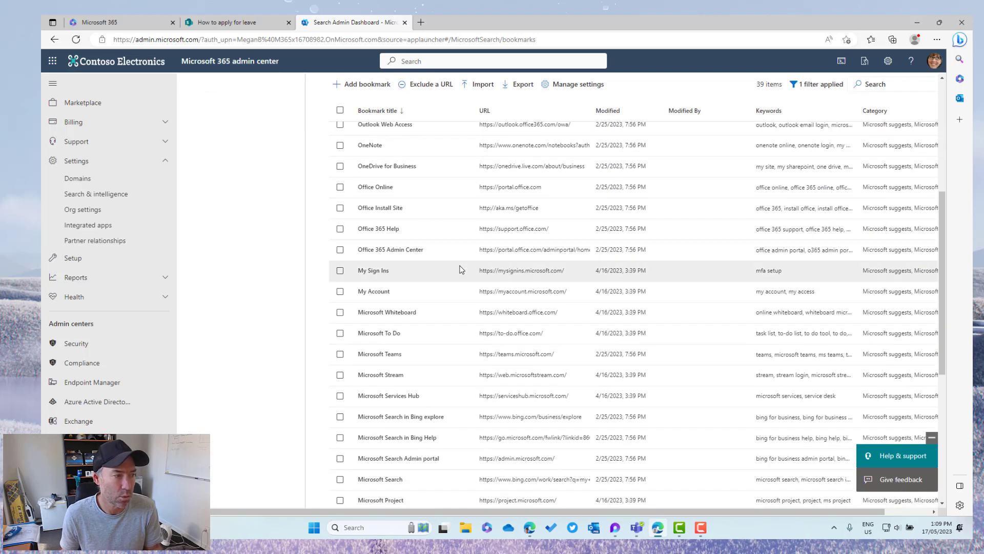
{"action": "scroll", "coordinate": [460, 269], "scroll_direction": "down", "scroll_amount": 3}
{"action": "scroll", "coordinate": [460, 269], "scroll_direction": "up", "scroll_amount": 4}
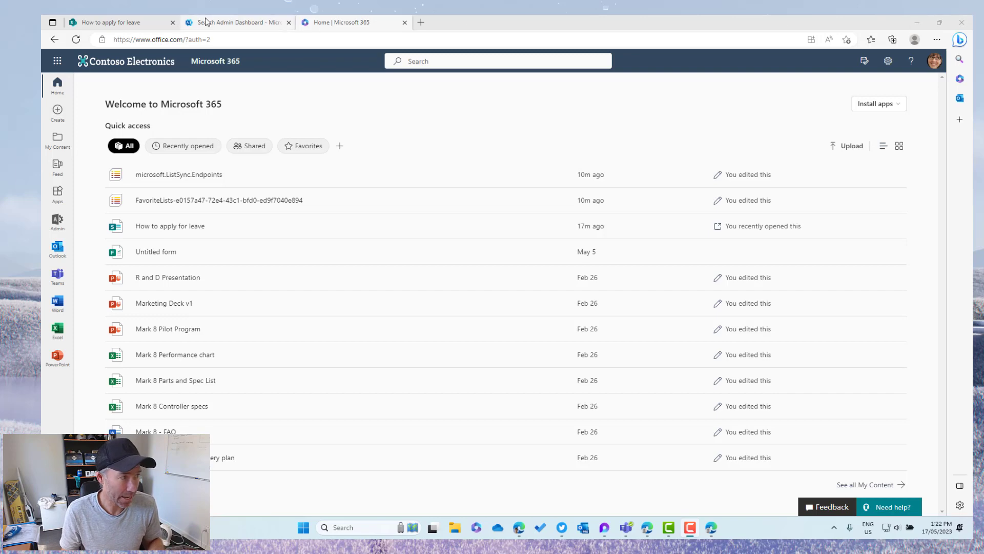
Check the bookmark's keywords in the admin center, then return to the Microsoft 365 home page.
{"action": "left_click", "coordinate": [236, 22]}
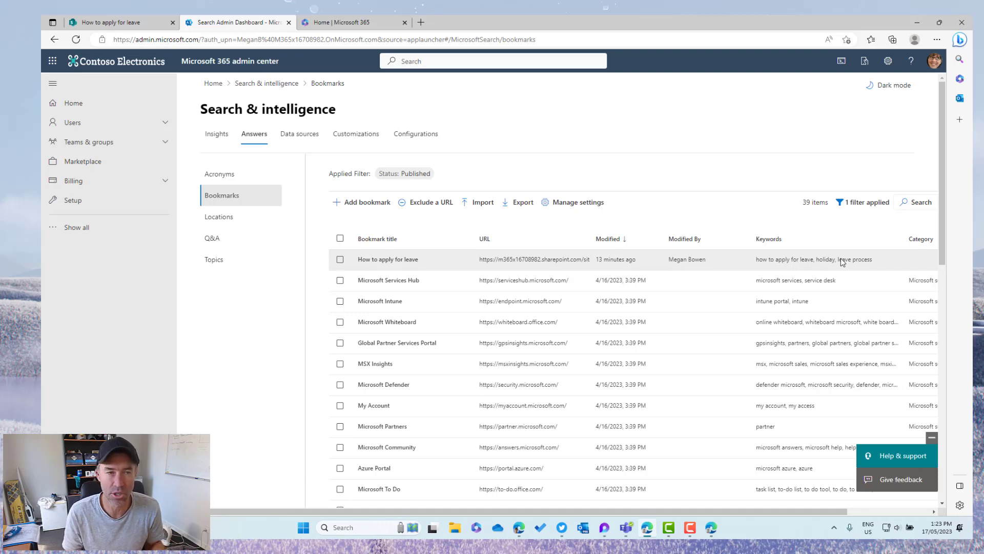
{"action": "left_click", "coordinate": [358, 21]}
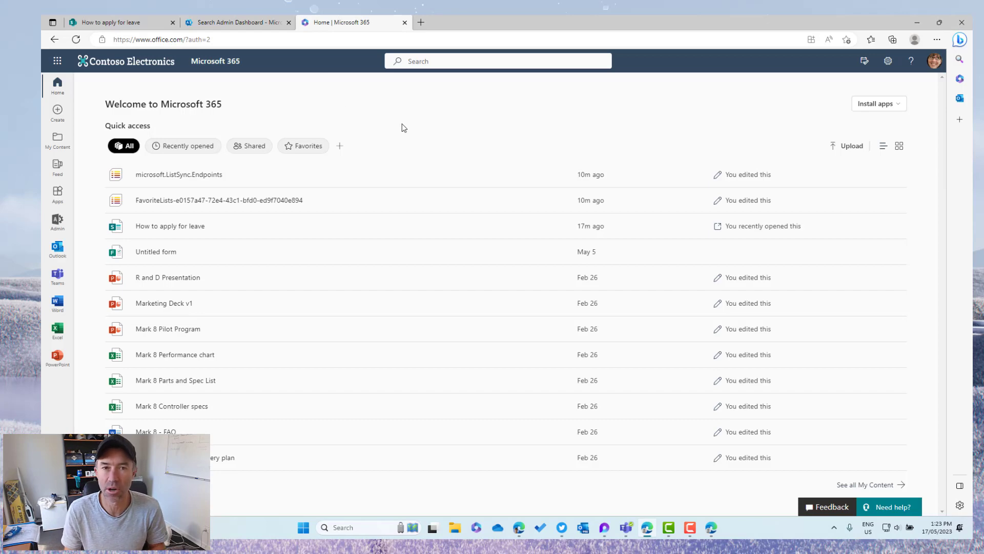
Search Microsoft 365 for 'how to apply for leave'.
{"action": "left_click", "coordinate": [486, 66]}
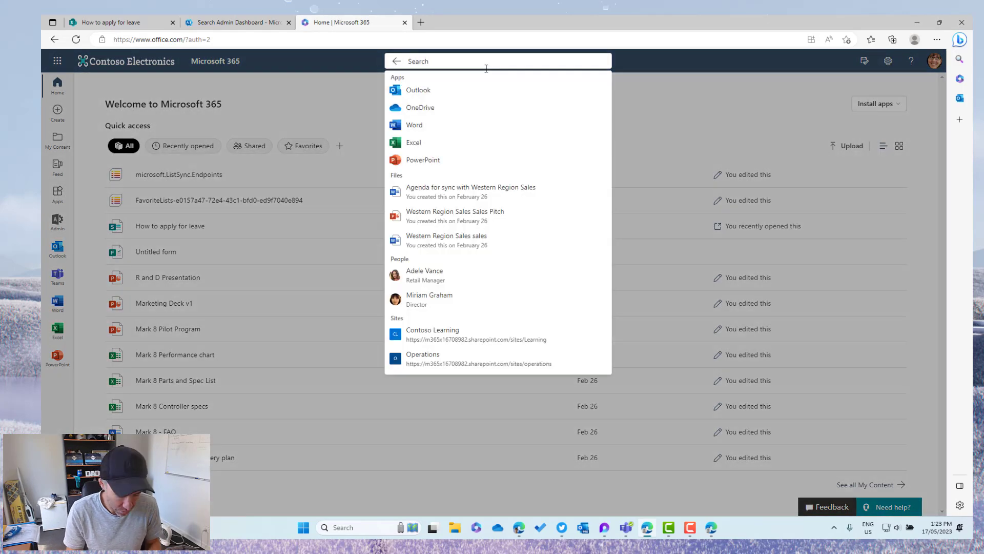
{"action": "type", "text": "how to apply for leave"}
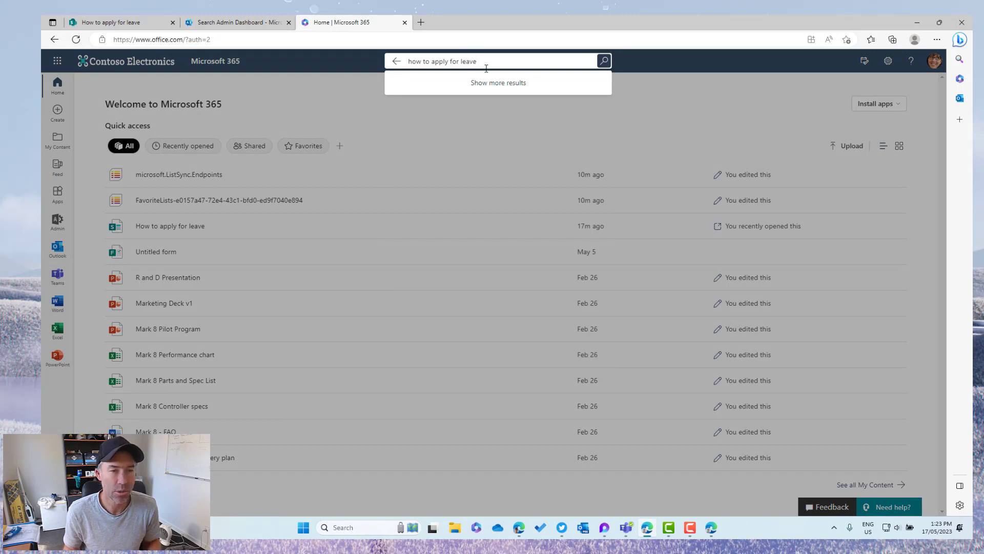
{"action": "key", "text": "Return"}
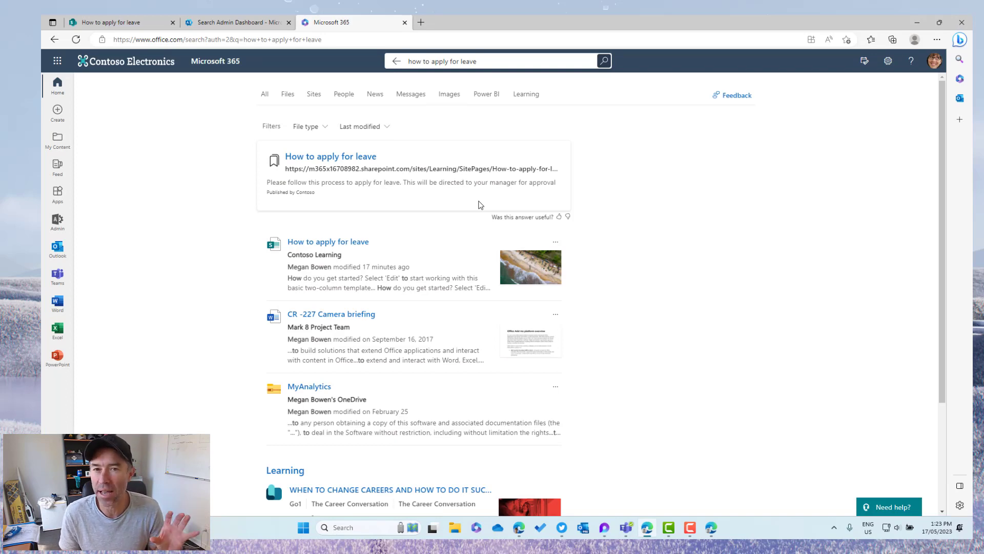
Confirm the bookmark answer opens the SharePoint leave page, then close that tab and return to results.
{"action": "left_click", "coordinate": [341, 160]}
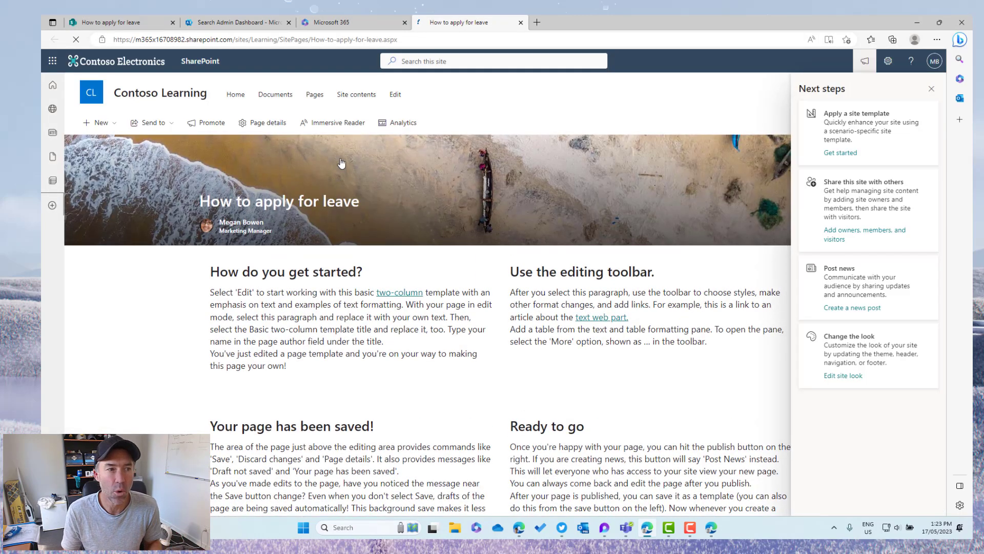
{"action": "left_click", "coordinate": [932, 89]}
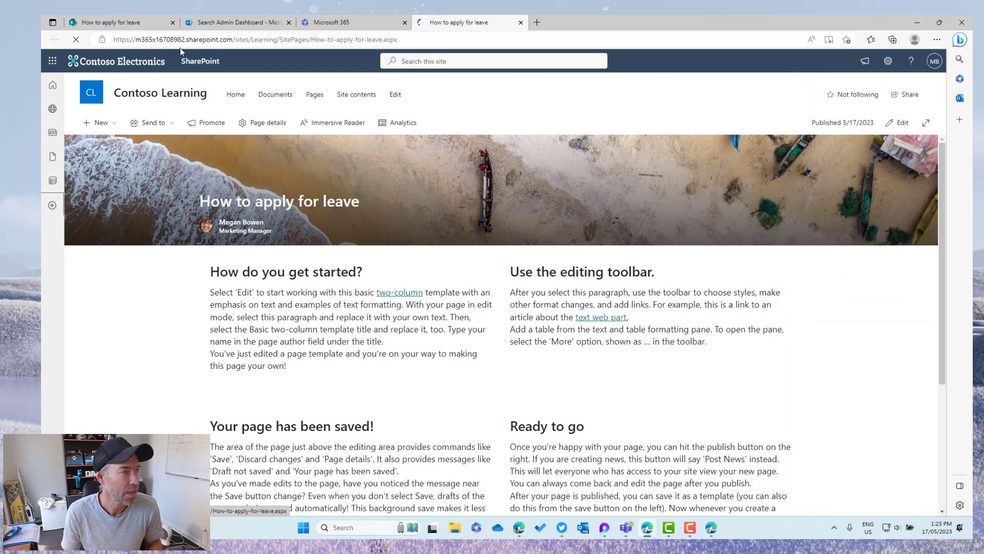
{"action": "left_click", "coordinate": [332, 22]}
{"action": "left_click", "coordinate": [520, 22]}
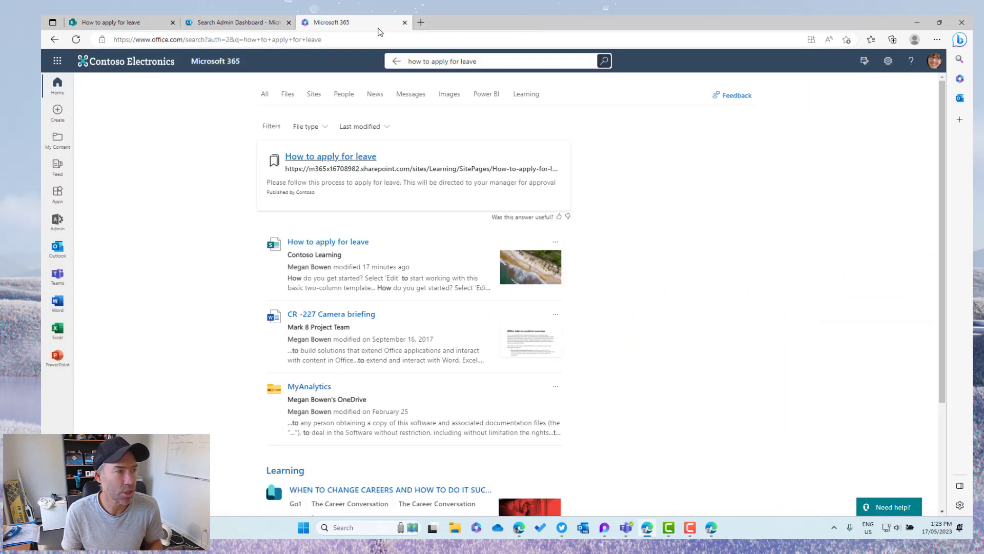
Search for 'holiday' and confirm the leave bookmark appears on top.
{"action": "left_click", "coordinate": [448, 63]}
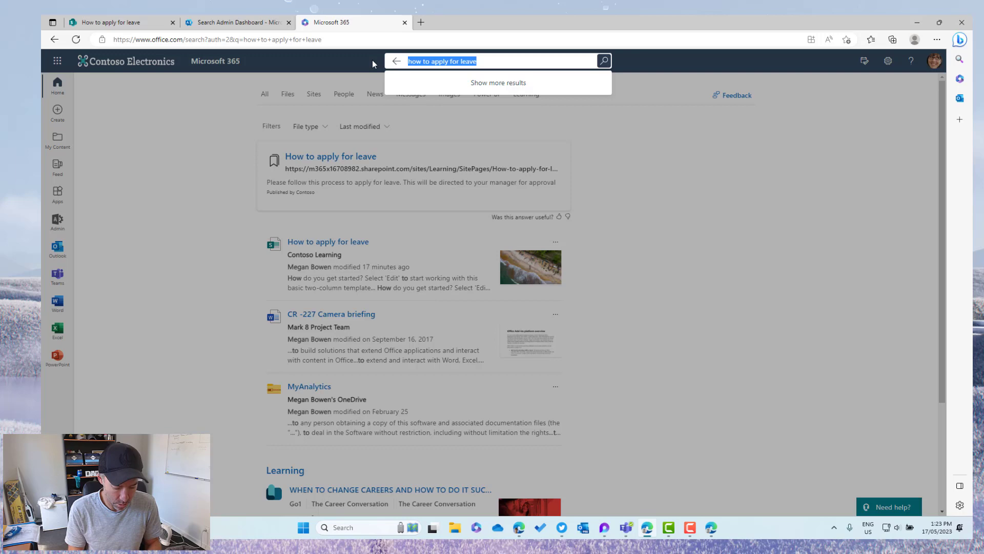
{"action": "type", "text": "holiday"}
{"action": "key", "text": "Return"}
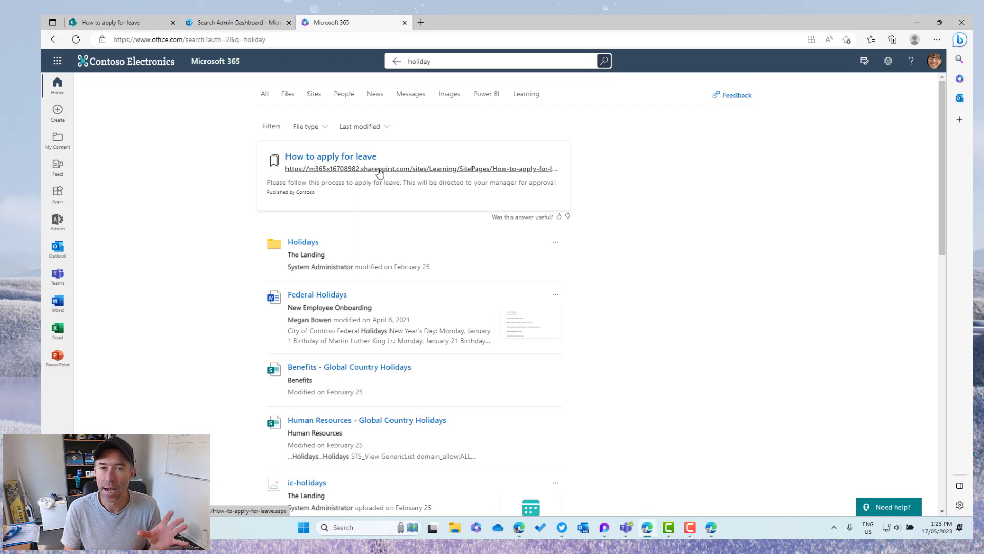
Glance at the admin bookmarks list, then start a new 'leave process' search from the home page.
{"action": "left_click", "coordinate": [241, 23]}
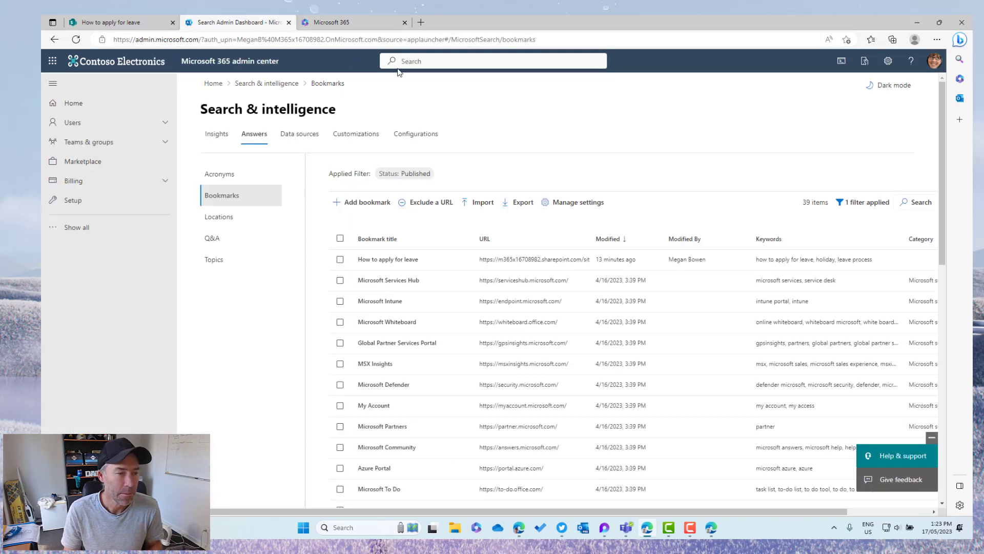
{"action": "left_click", "coordinate": [374, 22]}
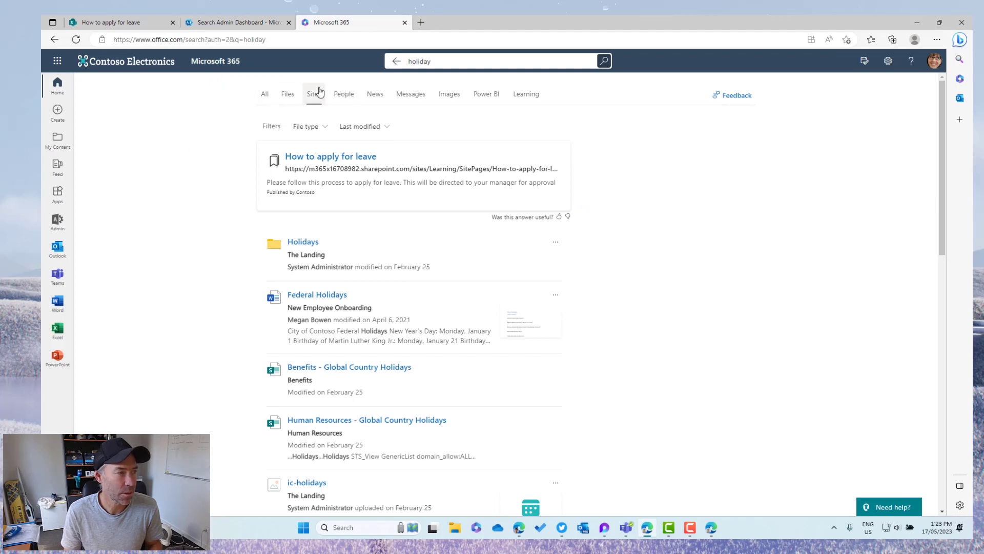
{"action": "left_click", "coordinate": [396, 62]}
{"action": "left_click", "coordinate": [430, 61]}
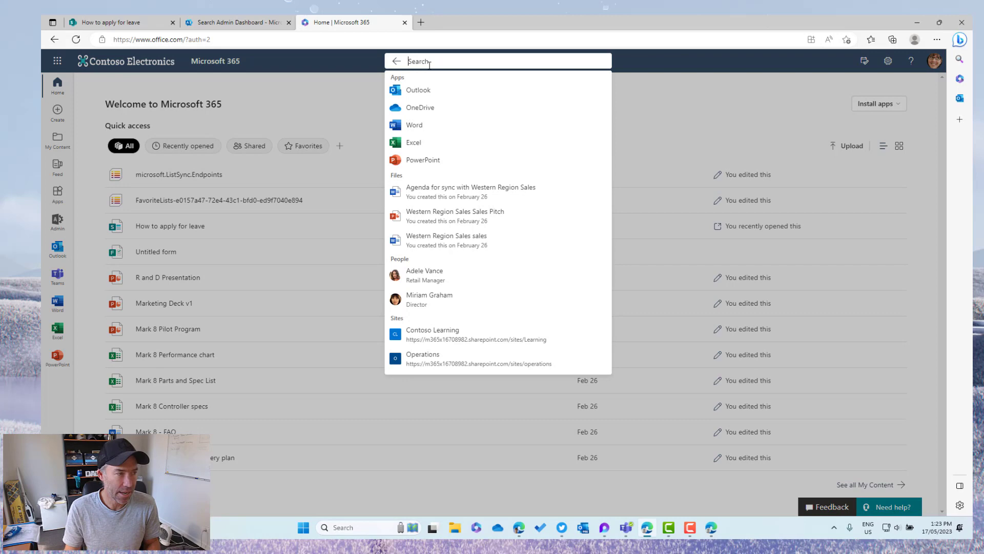
{"action": "type", "text": "leave process"}
{"action": "key", "text": "Return"}
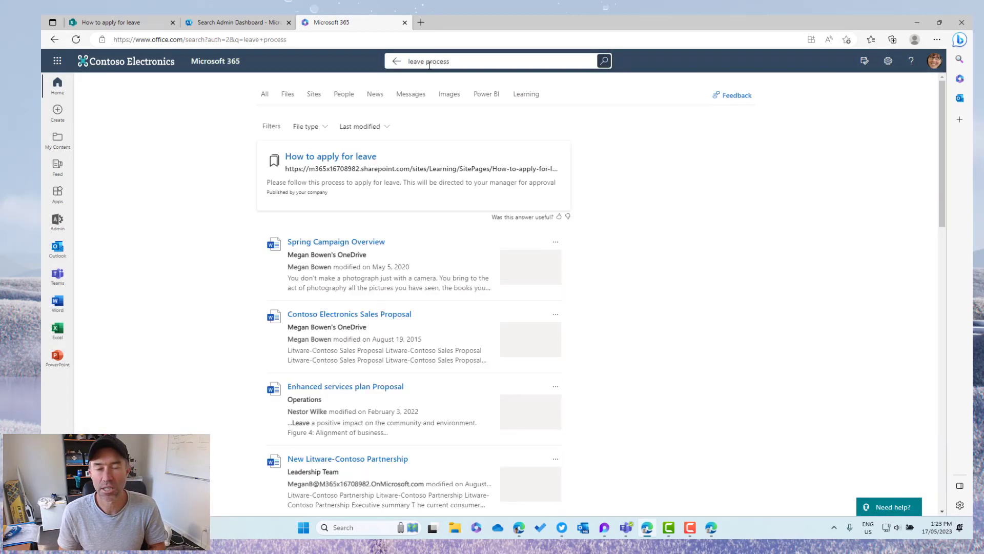